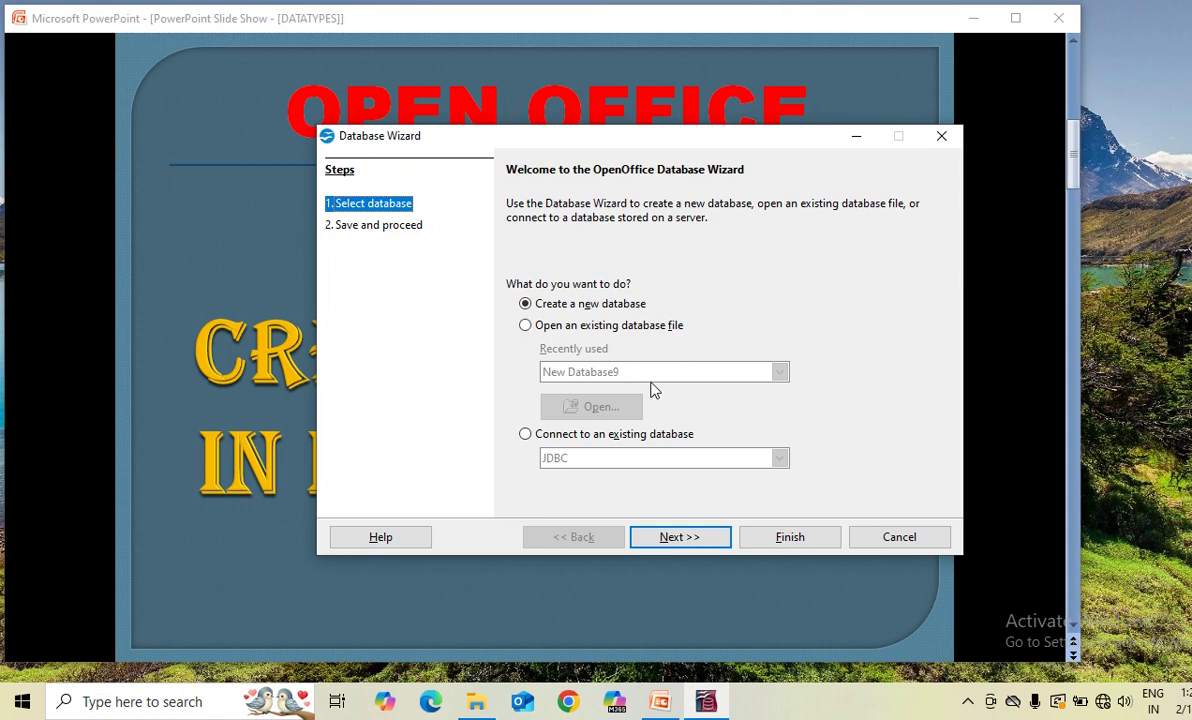
Step: Create a new database, registered and opened for editing, and save it as student in the Documents folder
{"action": "left_click", "coordinate": [707, 540]}
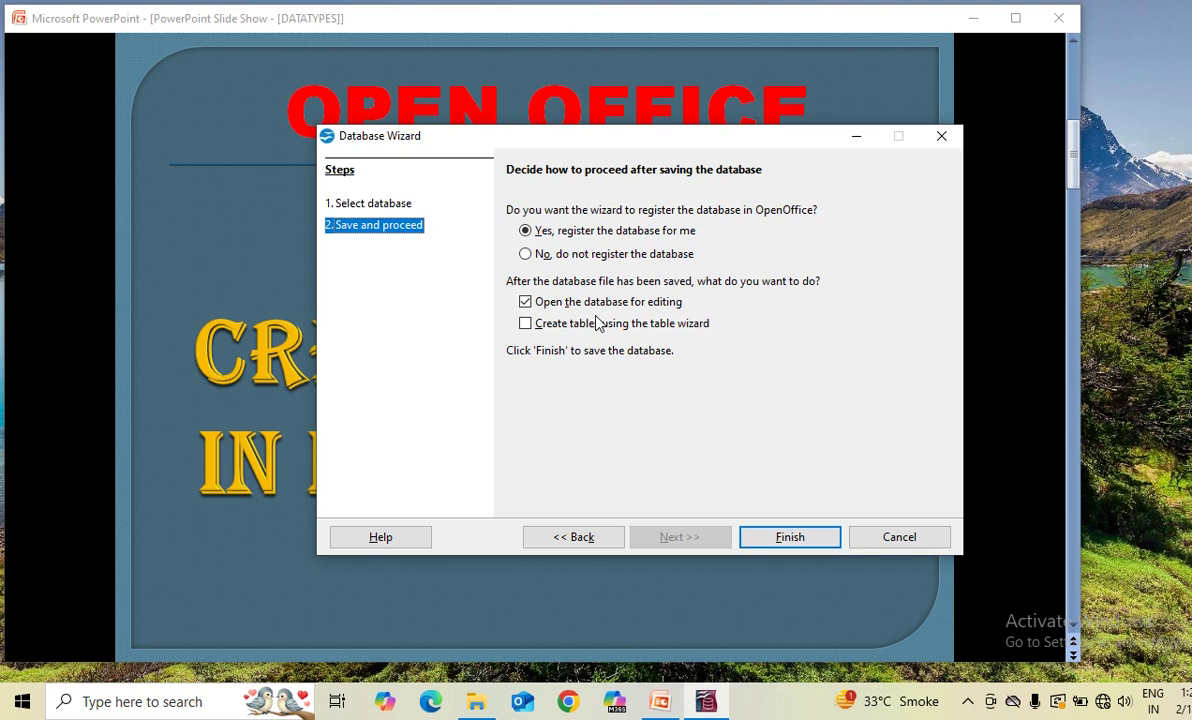
{"action": "left_click", "coordinate": [796, 540]}
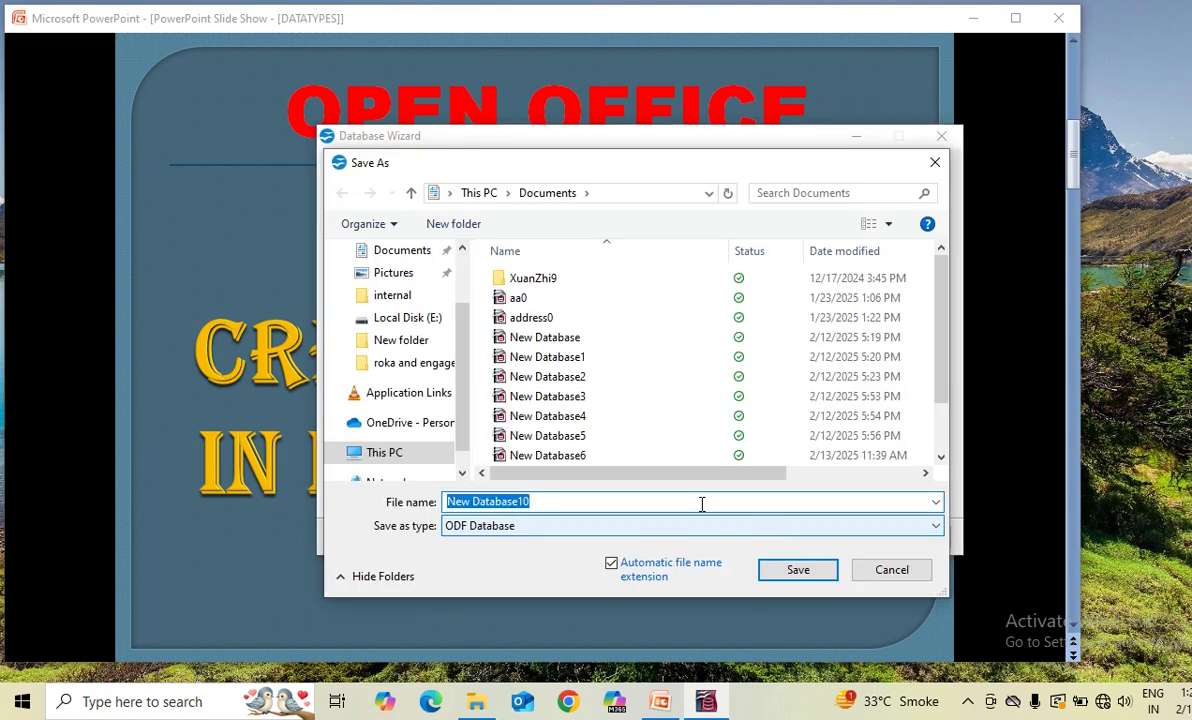
{"action": "left_click", "coordinate": [544, 502]}
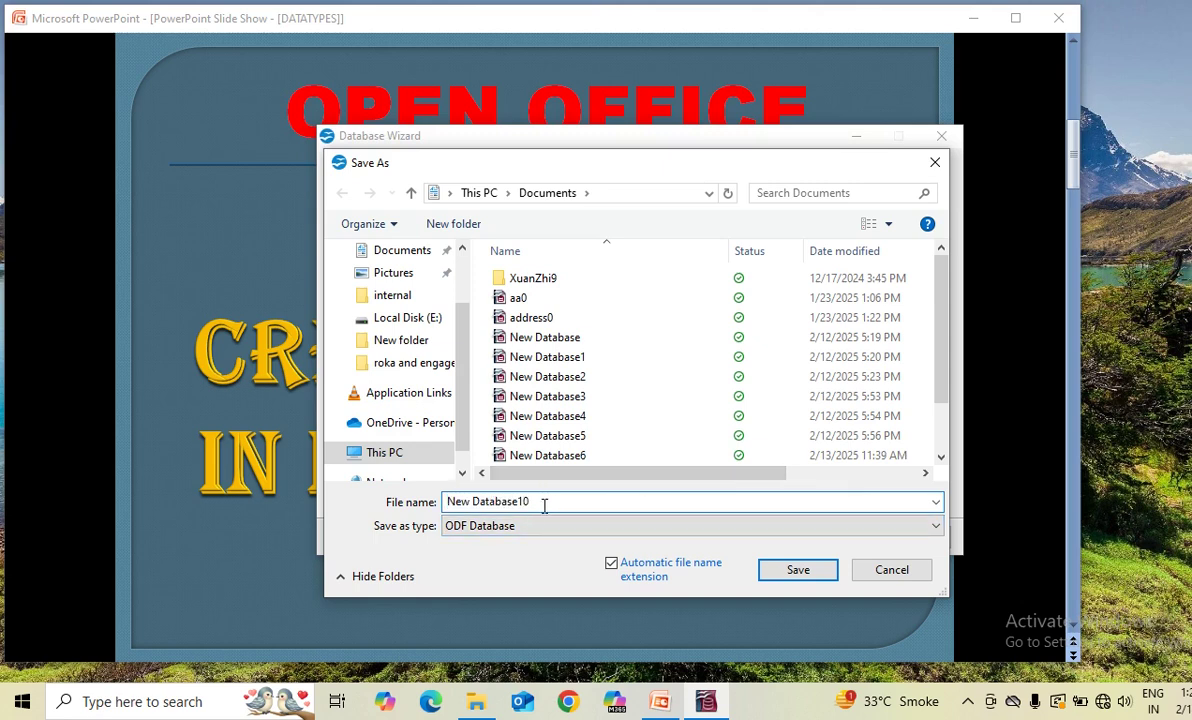
{"action": "key", "text": "BackSpace"}
{"action": "key", "text": "BackSpace"}
{"action": "key", "text": "BackSpace"}
{"action": "key", "text": "BackSpace"}
{"action": "key", "text": "BackSpace"}
{"action": "key", "text": "BackSpace"}
{"action": "key", "text": "BackSpace"}
{"action": "key", "text": "BackSpace"}
{"action": "key", "text": "BackSpace"}
{"action": "key", "text": "BackSpace"}
{"action": "key", "text": "BackSpace"}
{"action": "key", "text": "BackSpace"}
{"action": "key", "text": "BackSpace"}
{"action": "key", "text": "BackSpace"}
{"action": "type", "text": "St"}
{"action": "key", "text": "BackSpace"}
{"action": "key", "text": "BackSpace"}
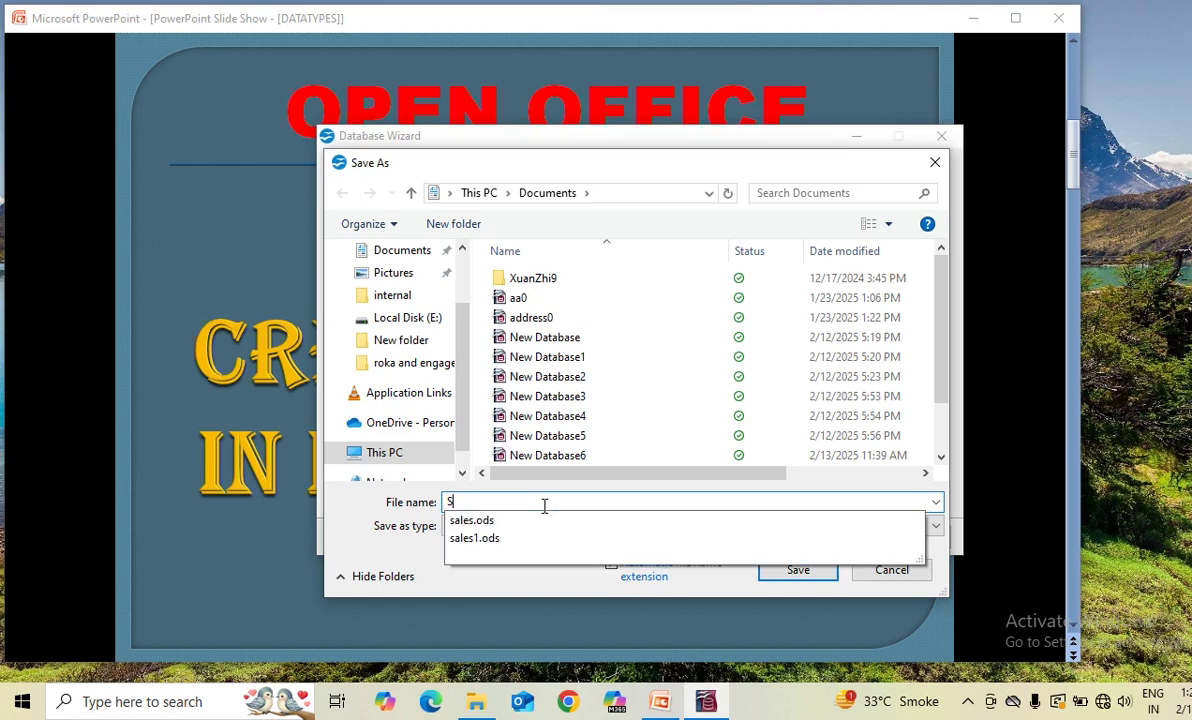
{"action": "type", "text": "stu"}
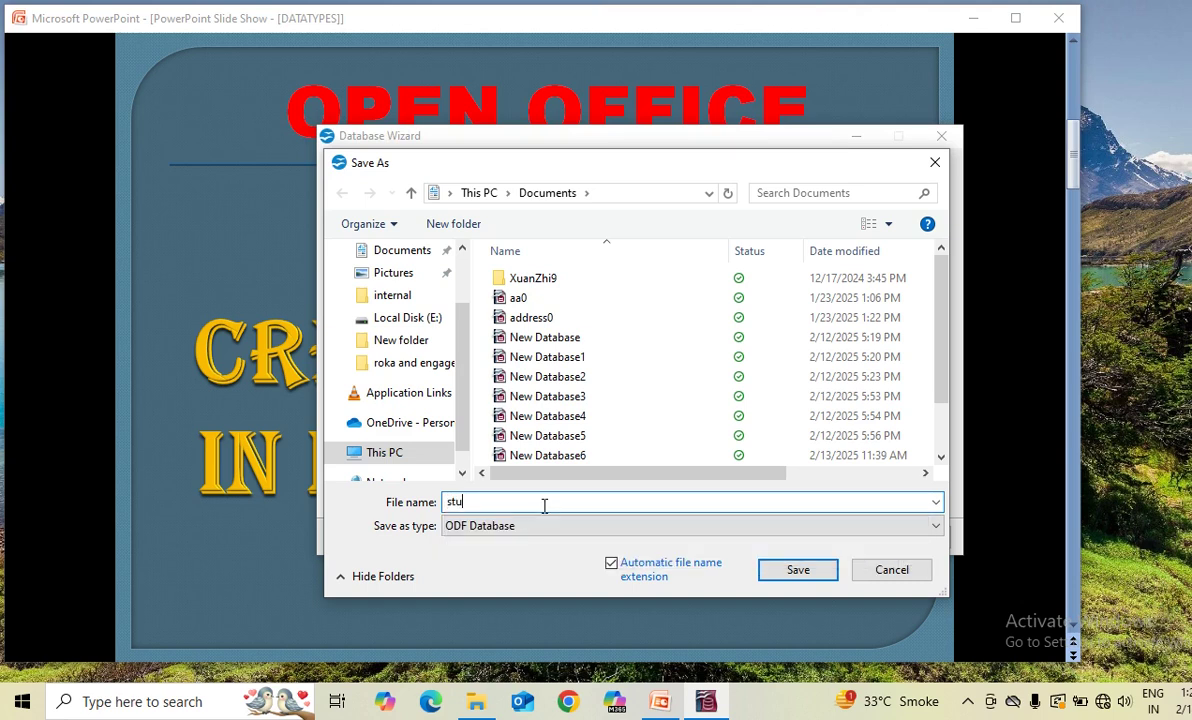
{"action": "type", "text": "dent"}
{"action": "left_click", "coordinate": [798, 569]}
{"action": "left_click", "coordinate": [797, 541]}
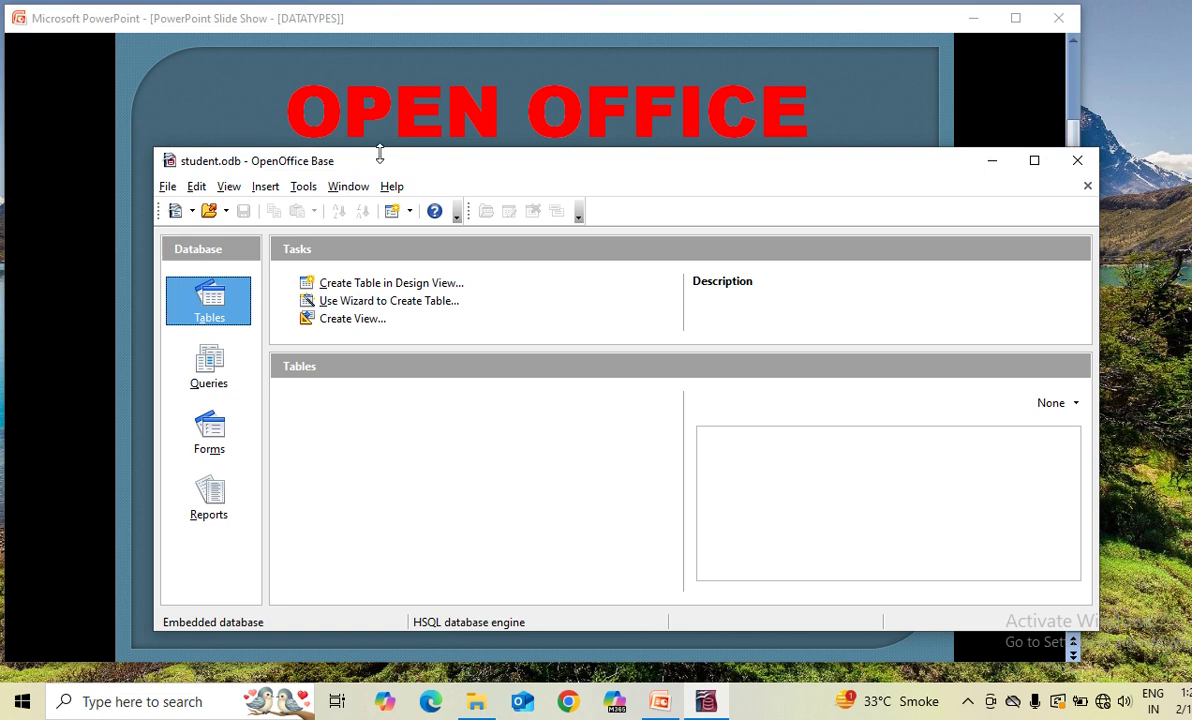
Step: Start a new table in design view and add the field stu_id as Integer with AutoValue set to No
{"action": "left_click_drag", "start_coordinate": [380, 169], "coordinate": [336, 95]}
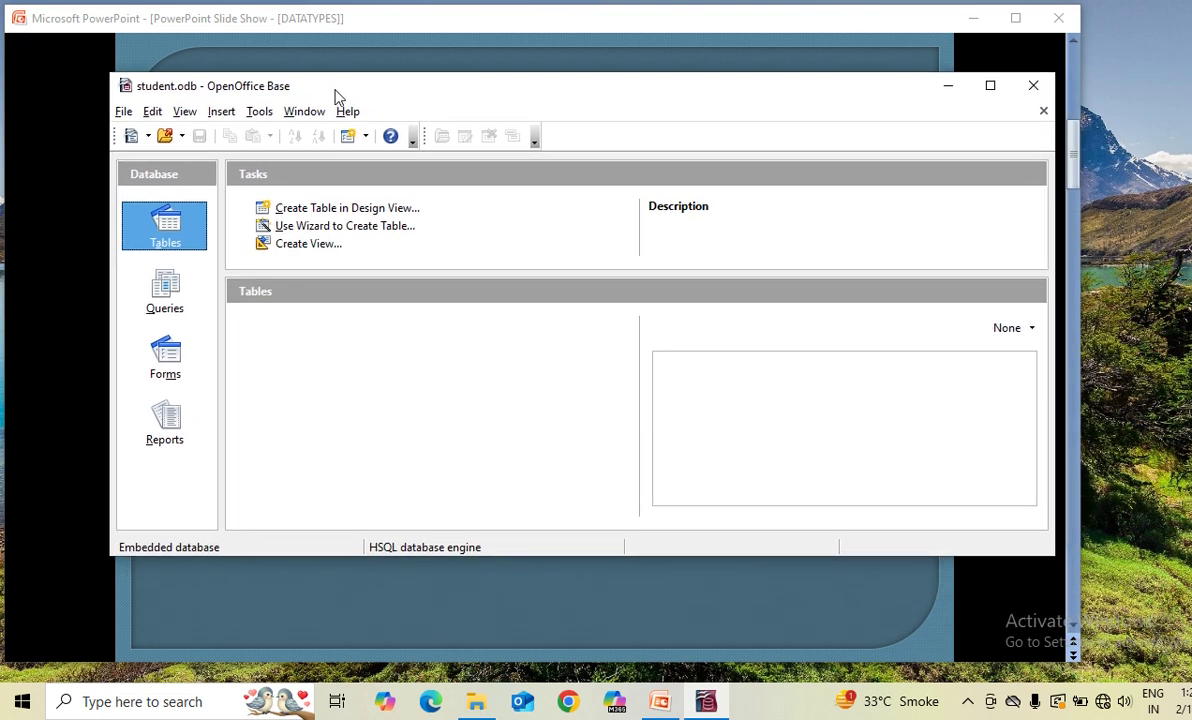
{"action": "left_click", "coordinate": [341, 208]}
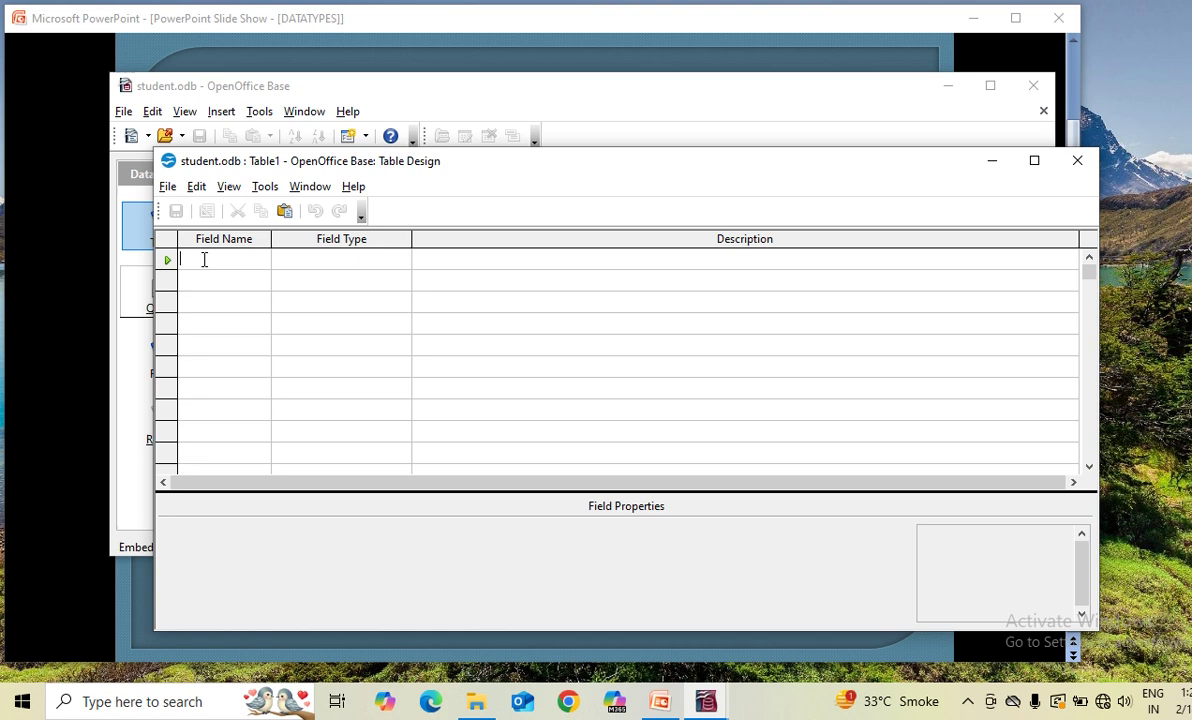
{"action": "type", "text": "st"}
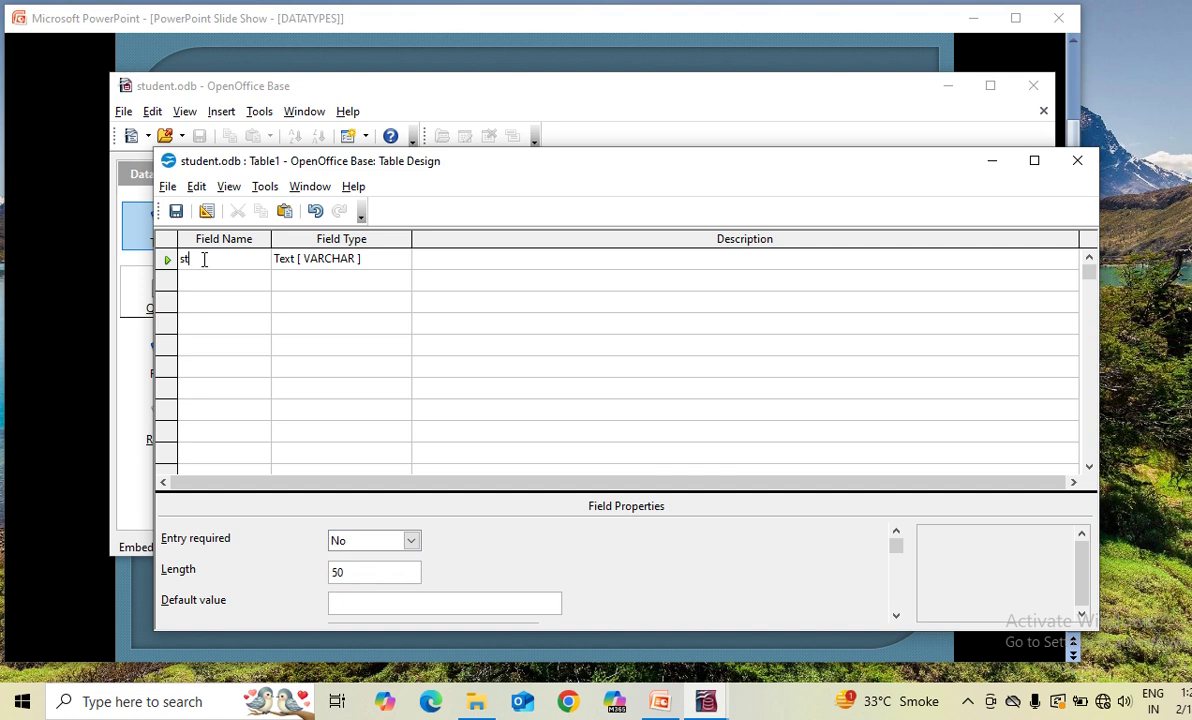
{"action": "type", "text": "u_id"}
{"action": "left_click", "coordinate": [405, 262]}
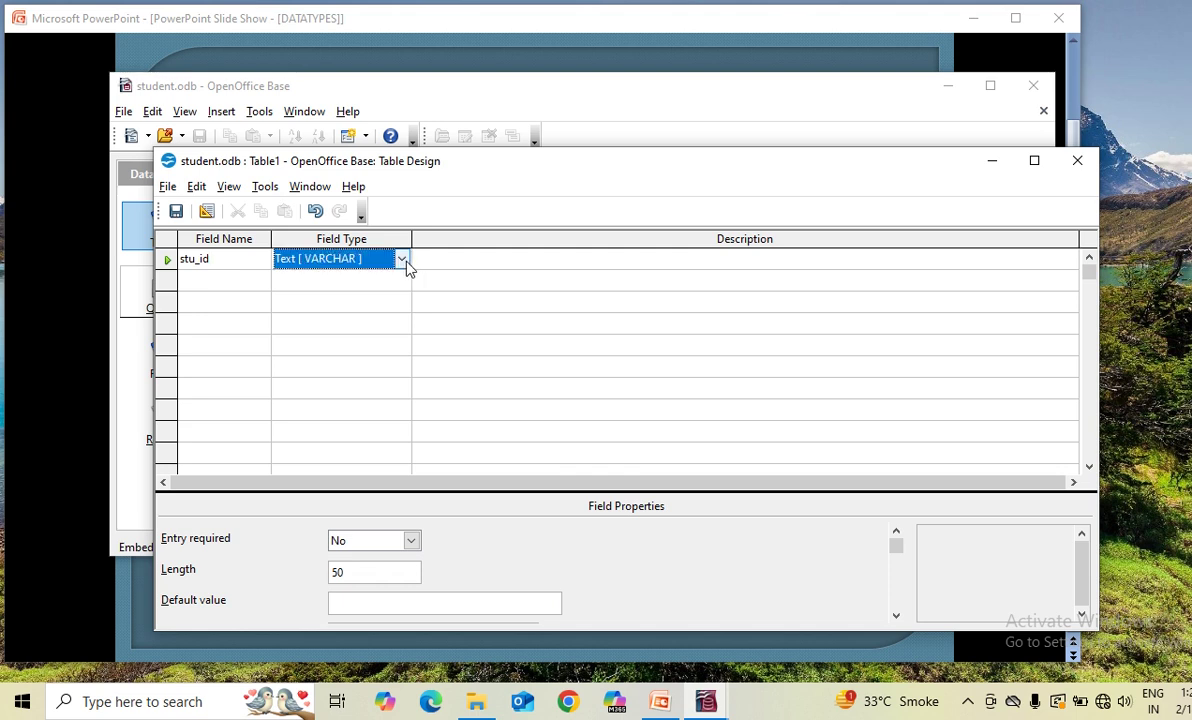
{"action": "left_click", "coordinate": [401, 259]}
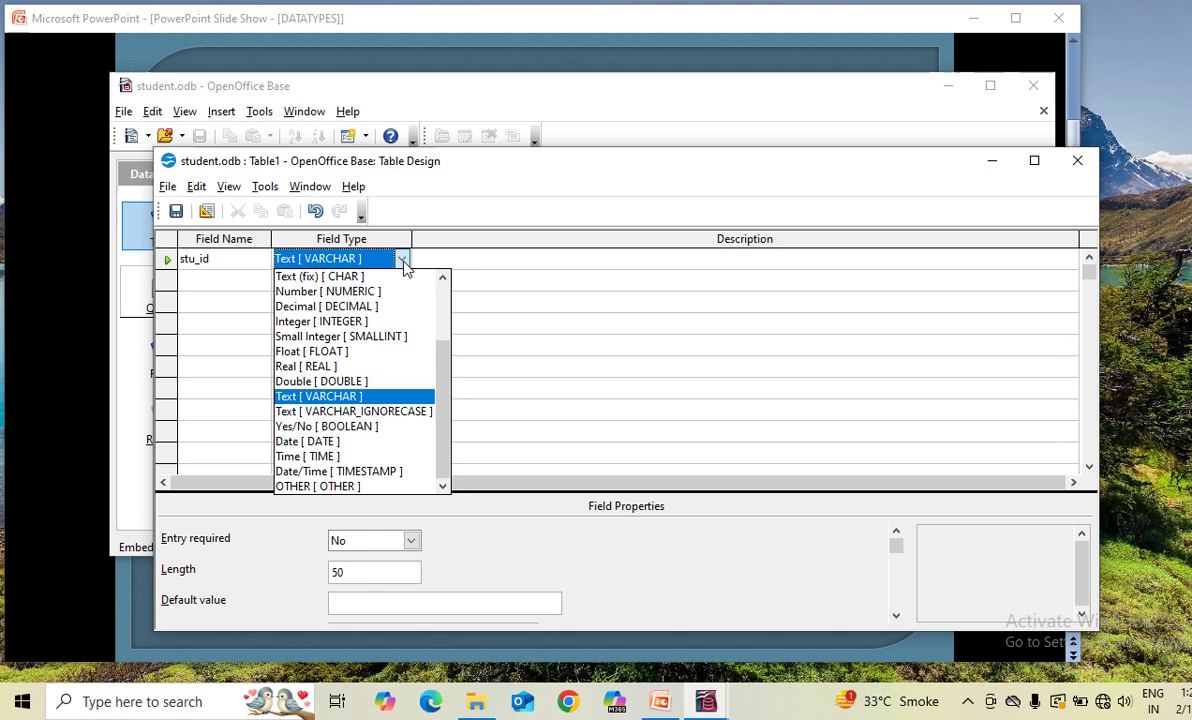
{"action": "left_click", "coordinate": [400, 321]}
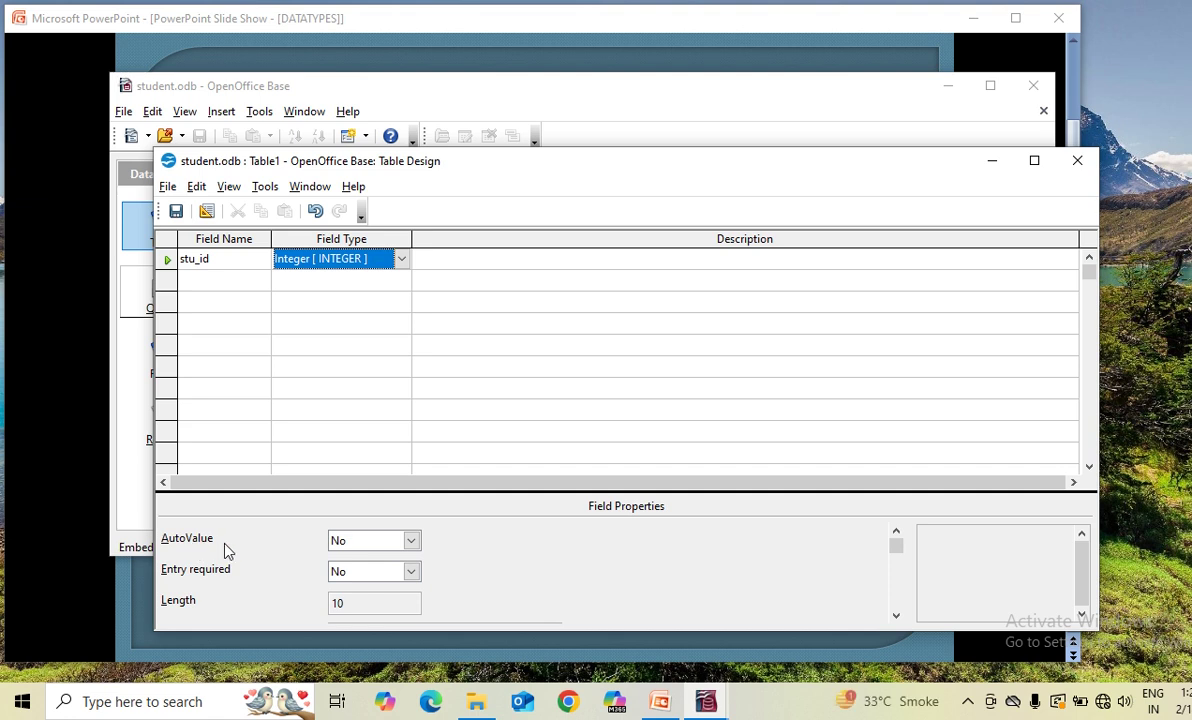
{"action": "left_click", "coordinate": [412, 542]}
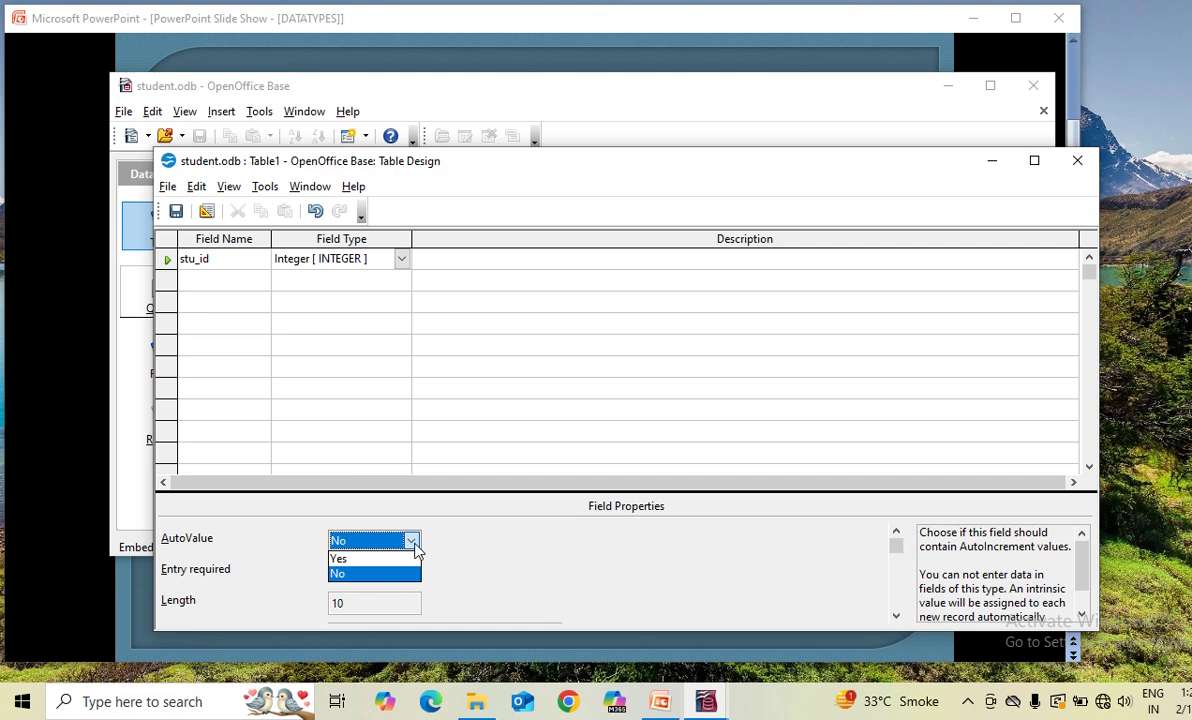
{"action": "left_click", "coordinate": [375, 573]}
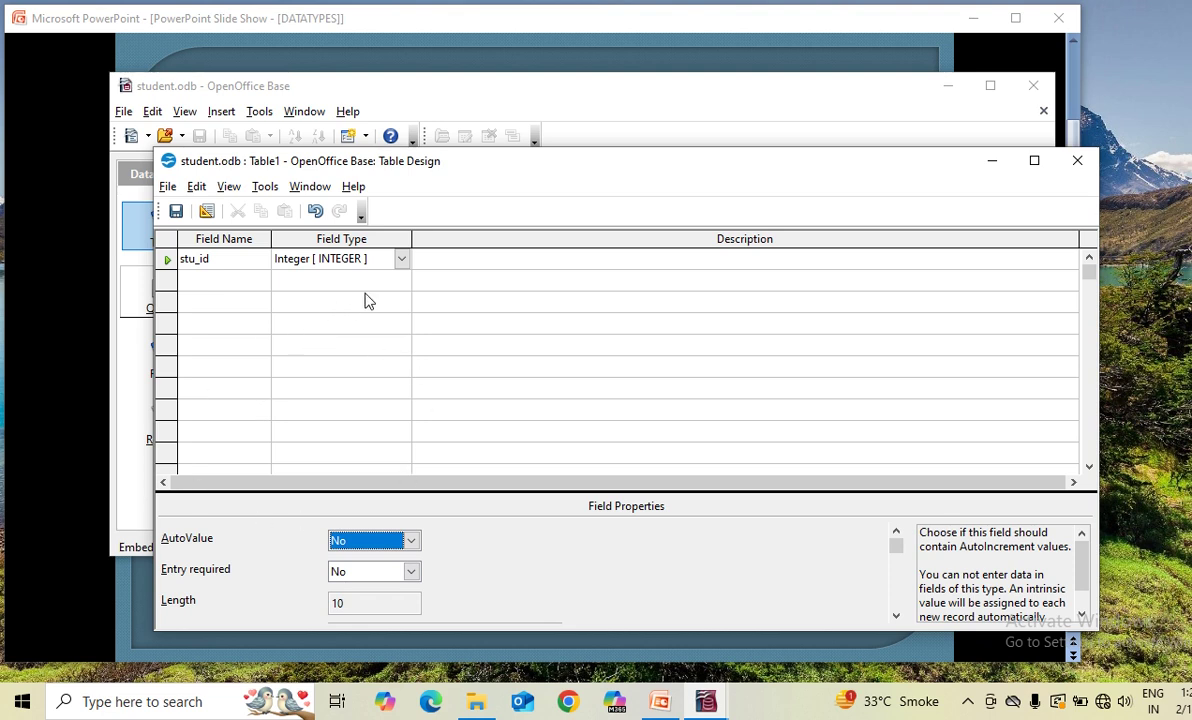
Step: Add the fields stname and contact below stu_id, both with the default Text [ VARCHAR ] type
{"action": "left_click", "coordinate": [229, 279]}
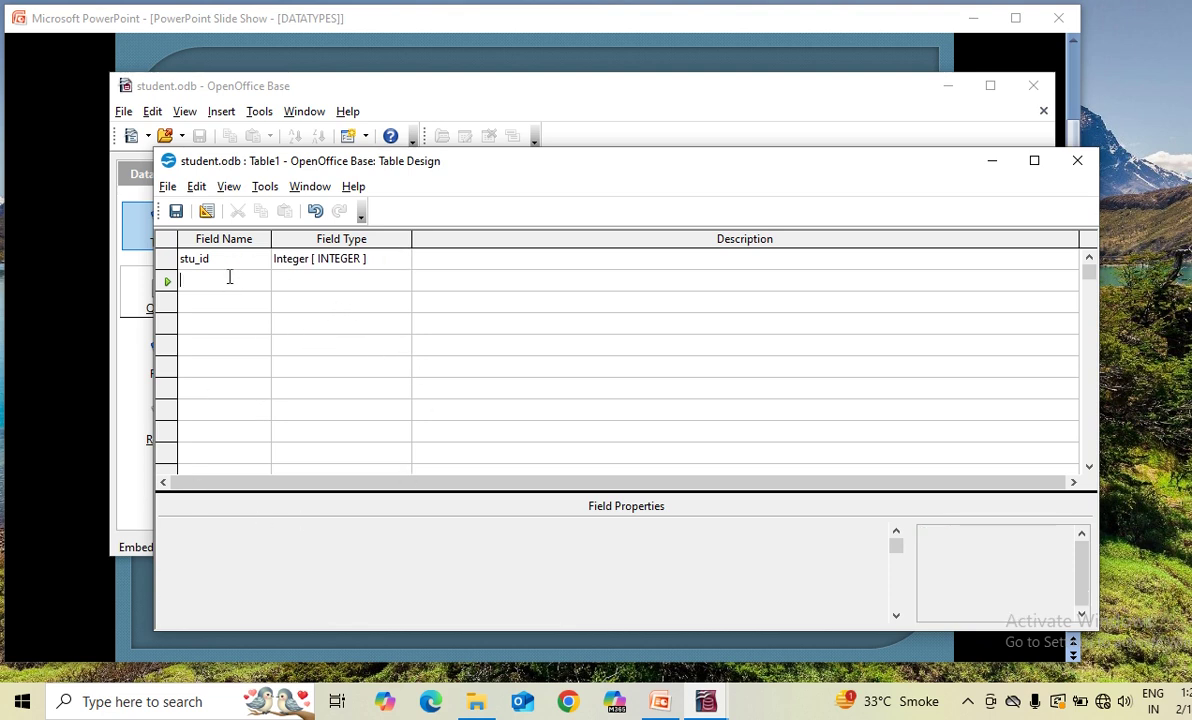
{"action": "type", "text": "s"}
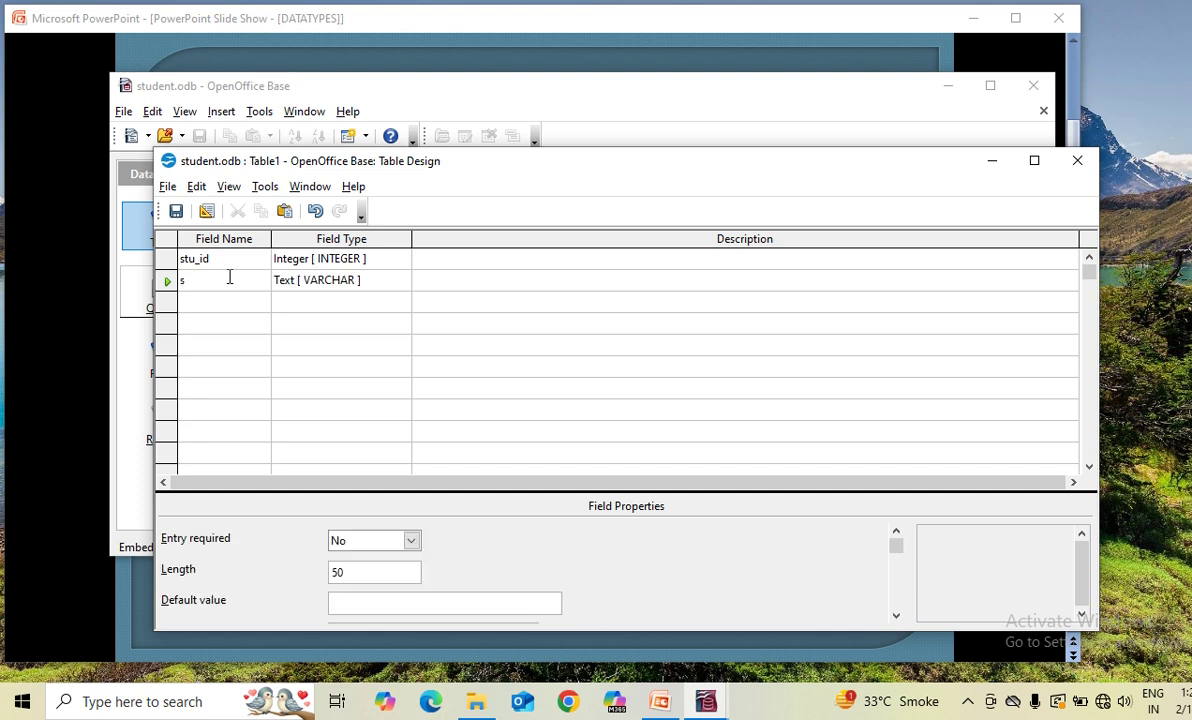
{"action": "type", "text": "tname"}
{"action": "left_click", "coordinate": [203, 302]}
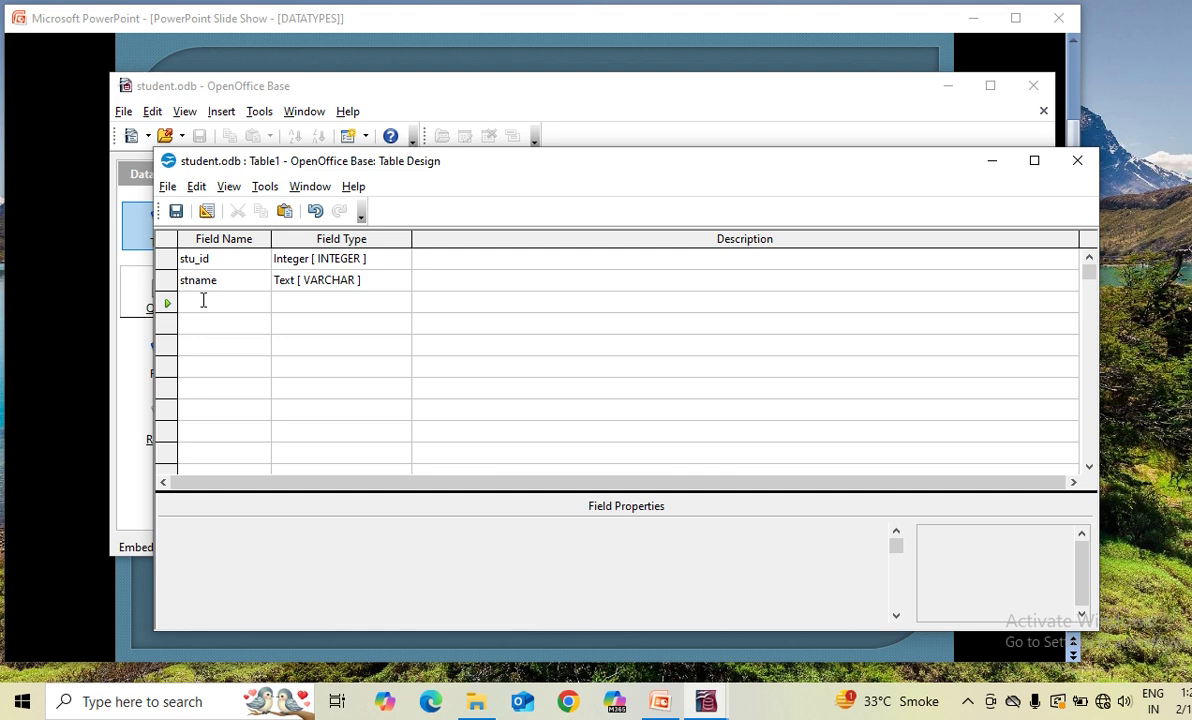
{"action": "type", "text": "con"}
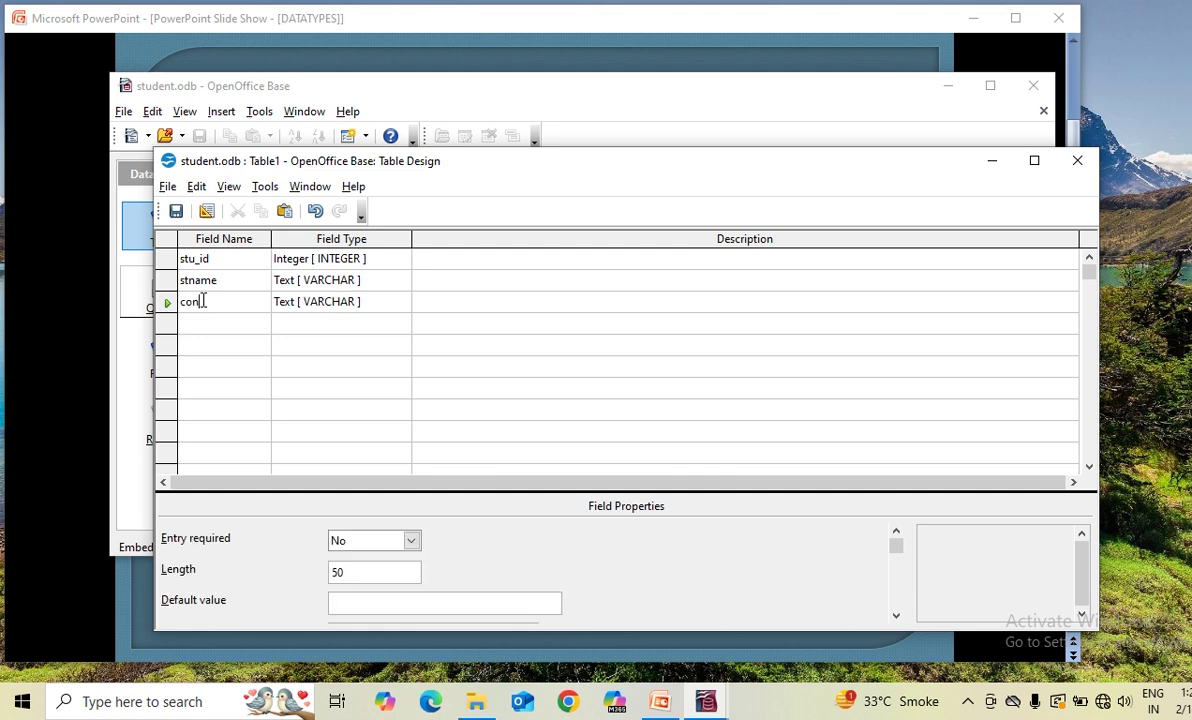
{"action": "type", "text": "tact"}
Step: Add a DoB field below contact and set its field type to Date [ DATE ]
{"action": "left_click", "coordinate": [211, 317]}
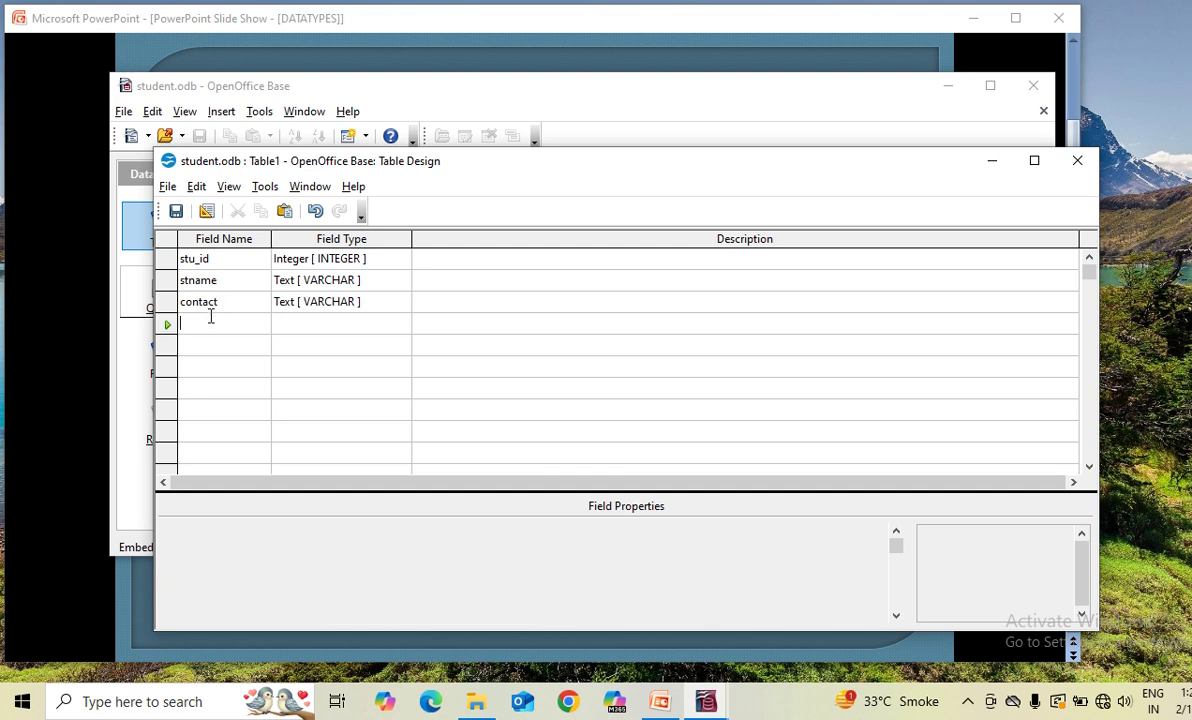
{"action": "type", "text": "D"}
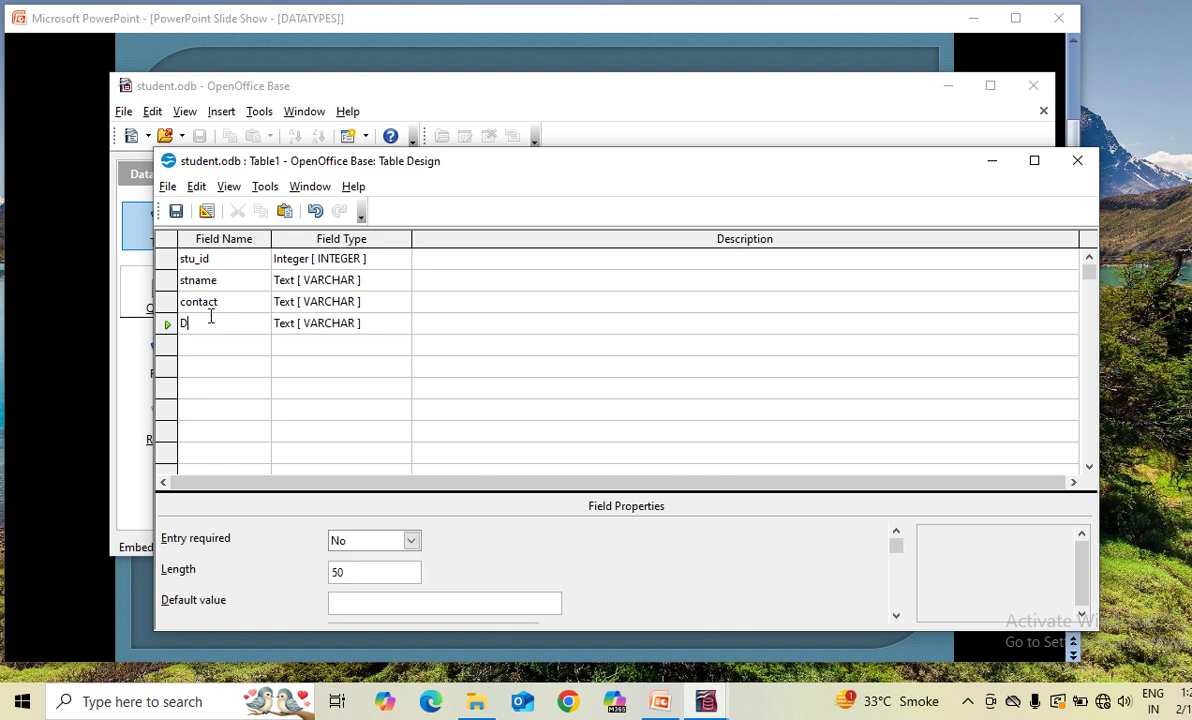
{"action": "type", "text": "oB"}
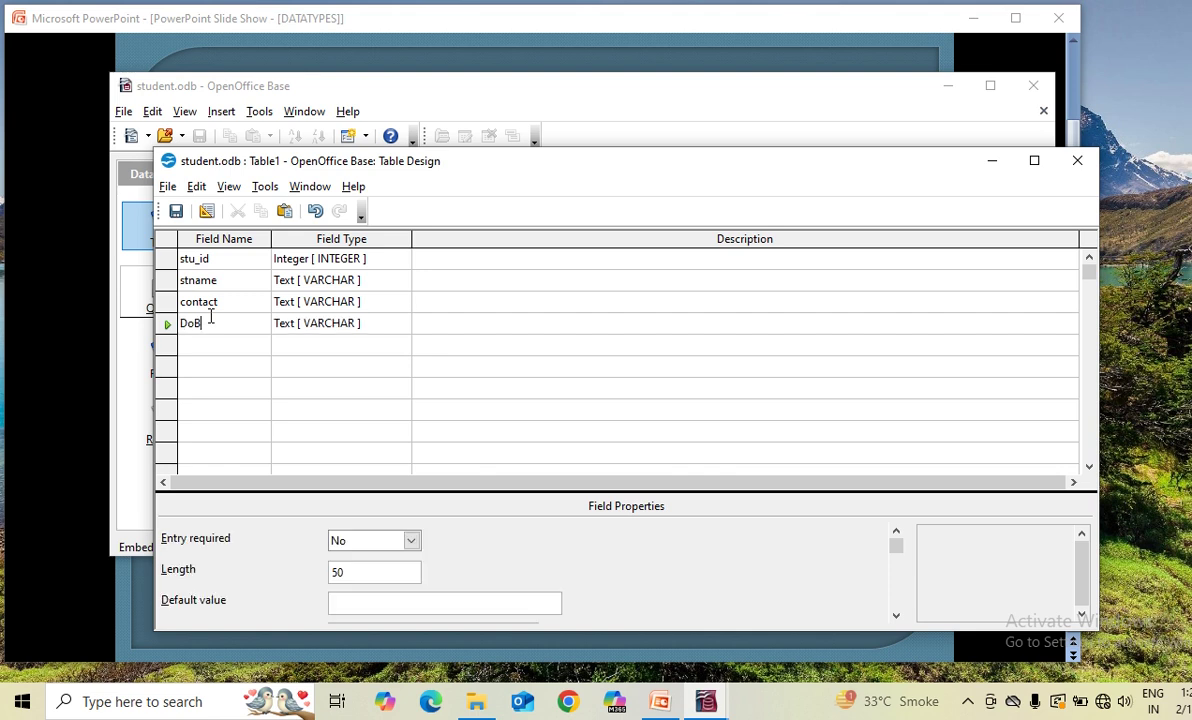
{"action": "left_click", "coordinate": [405, 328]}
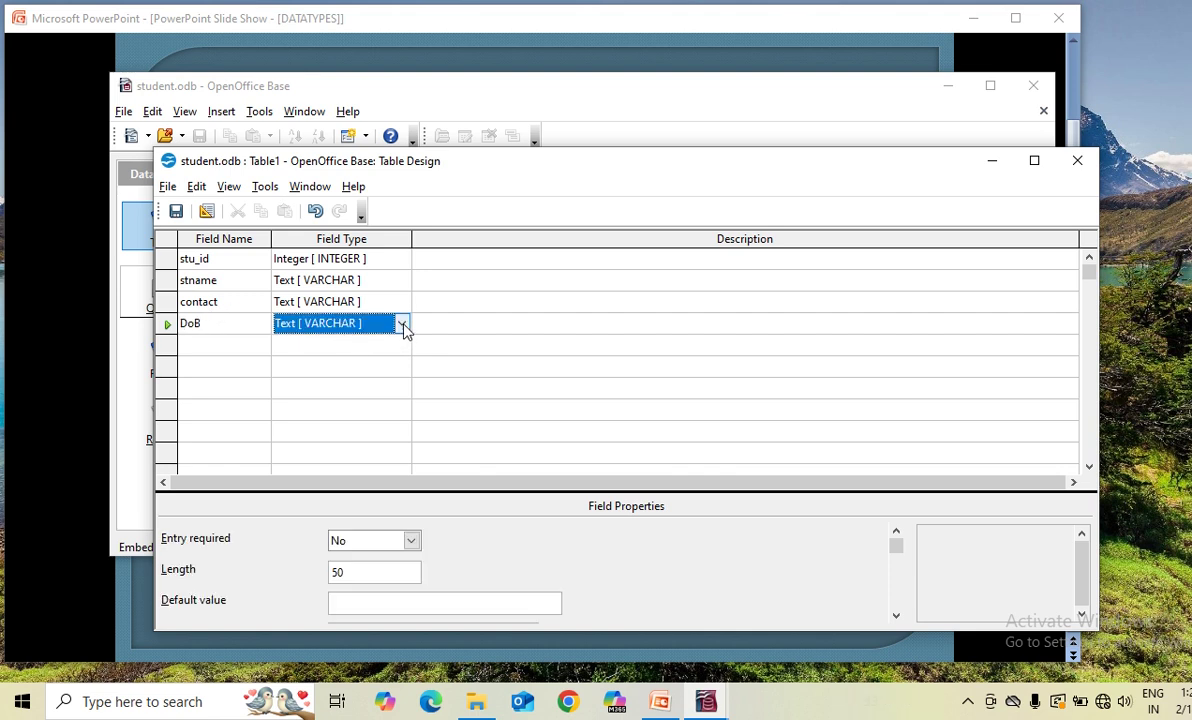
{"action": "left_click", "coordinate": [402, 325]}
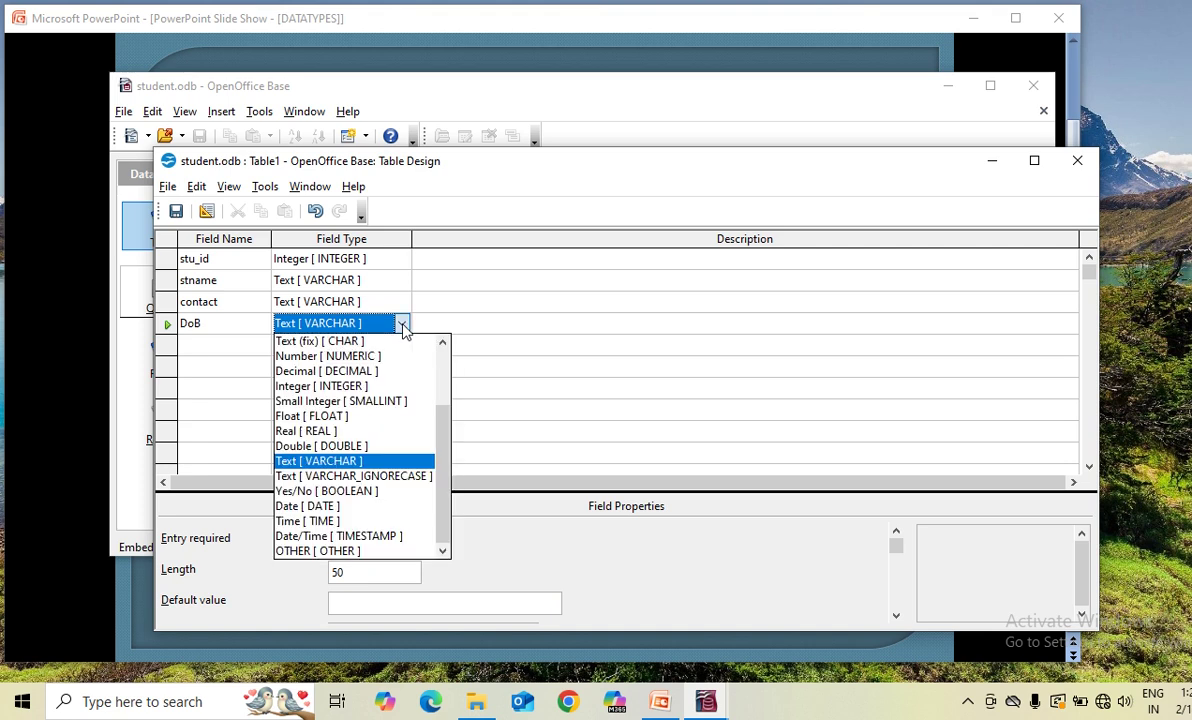
{"action": "left_click", "coordinate": [383, 507]}
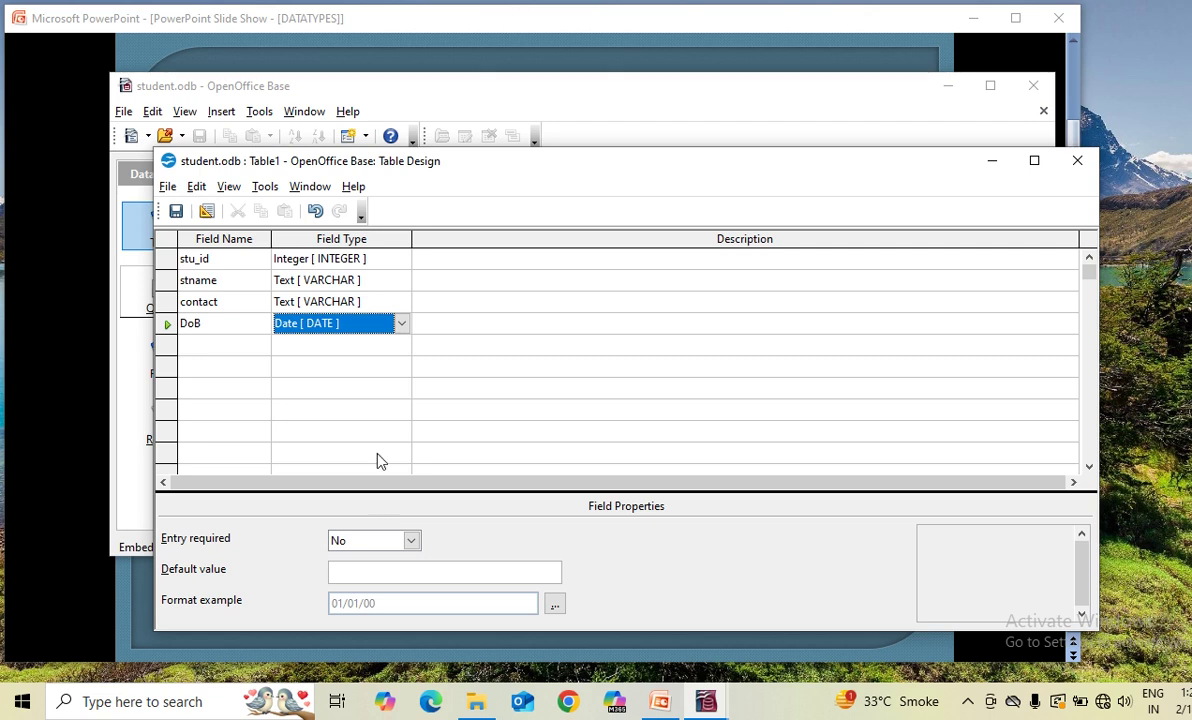
{"action": "left_click", "coordinate": [401, 324]}
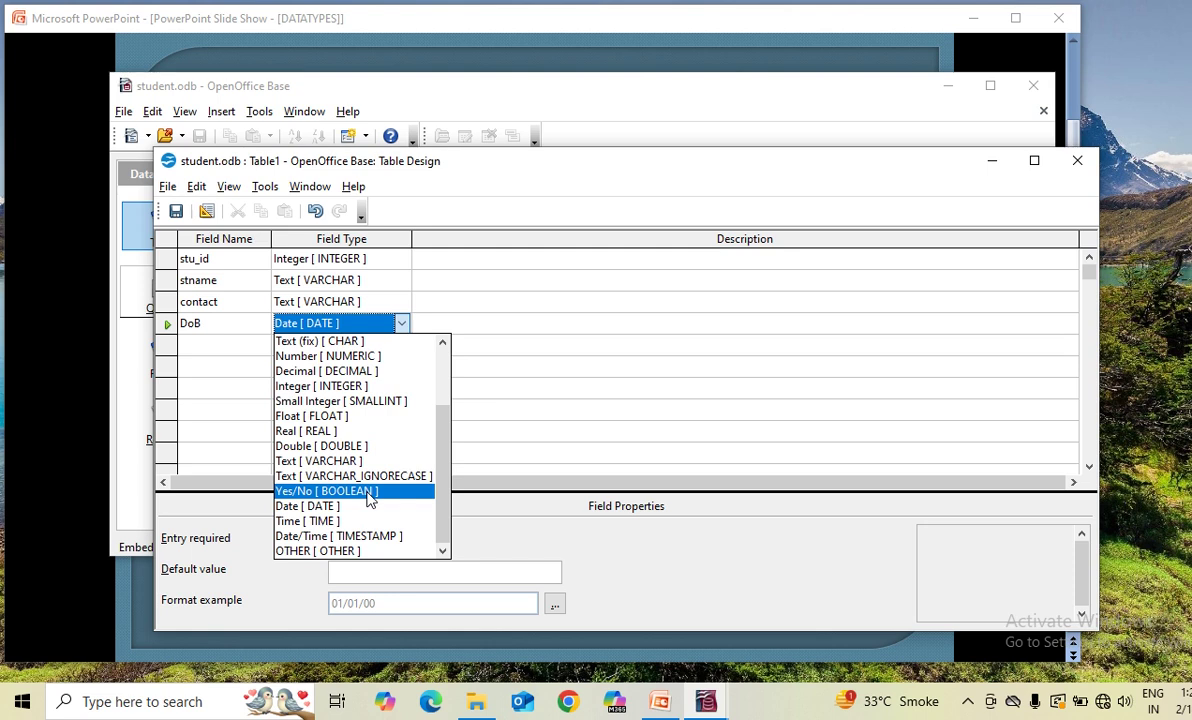
{"action": "left_click", "coordinate": [662, 357]}
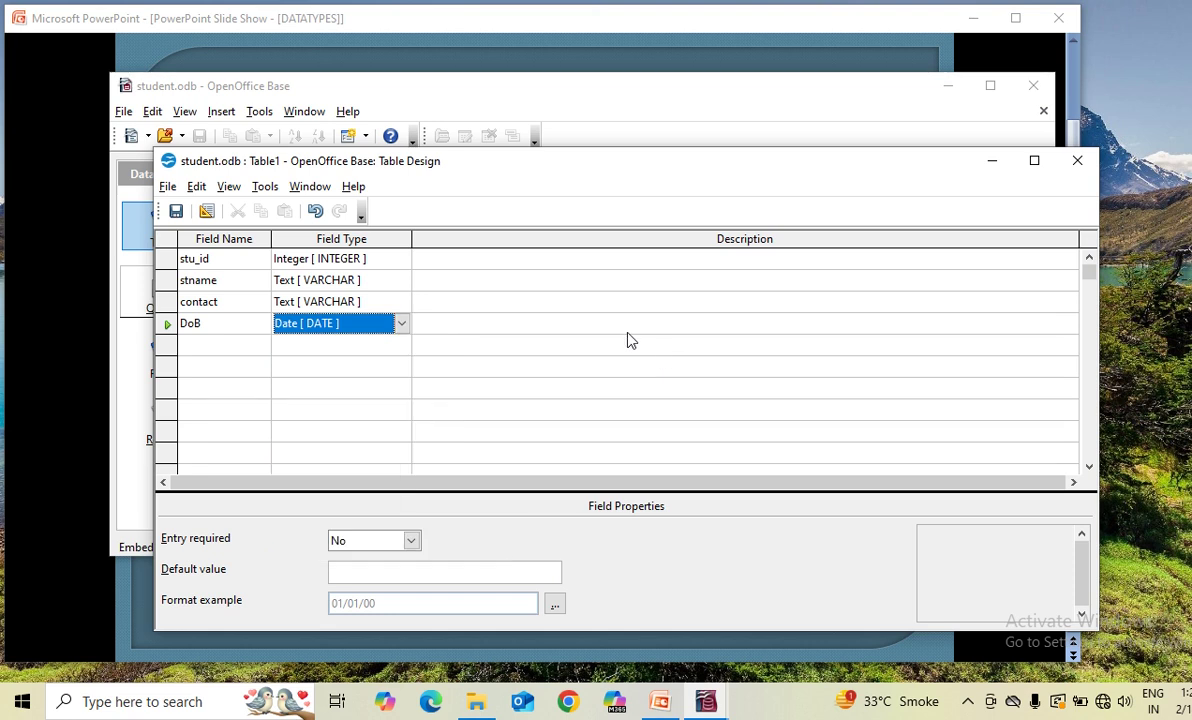
{"action": "left_click", "coordinate": [554, 258]}
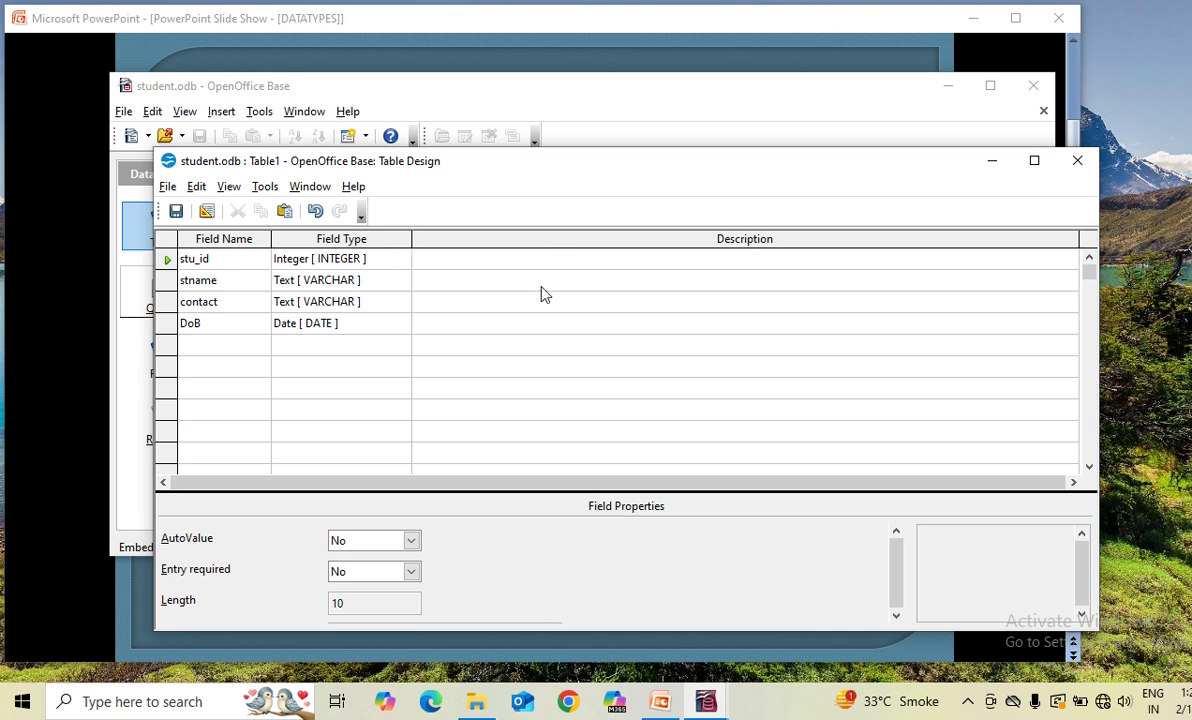
{"action": "left_click", "coordinate": [544, 301]}
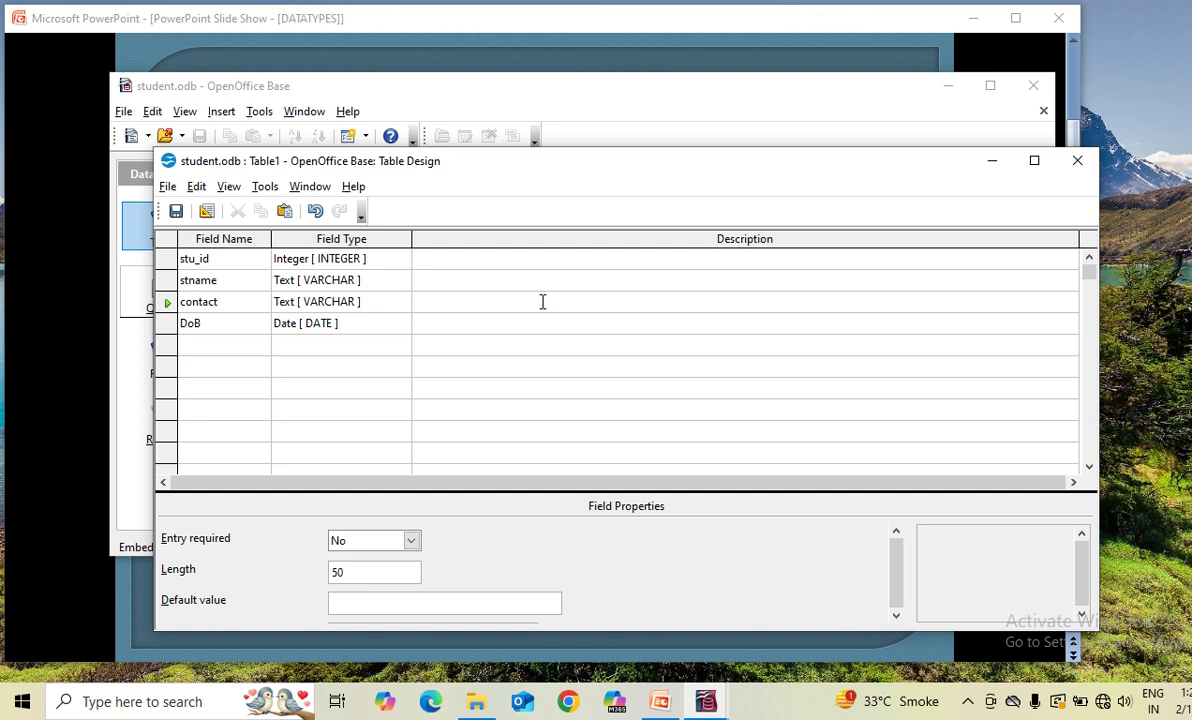
{"action": "left_click", "coordinate": [534, 322]}
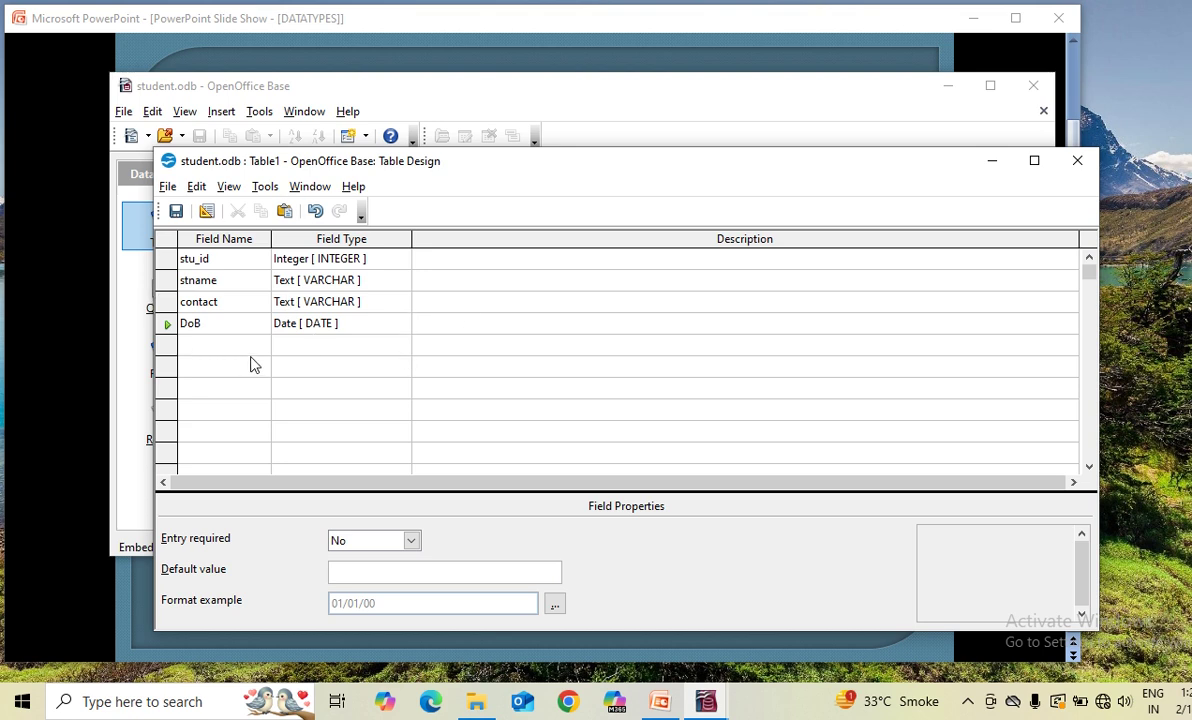
Step: Close the table design, saving the table as Table1 and letting a primary key be created
{"action": "left_click", "coordinate": [1078, 166]}
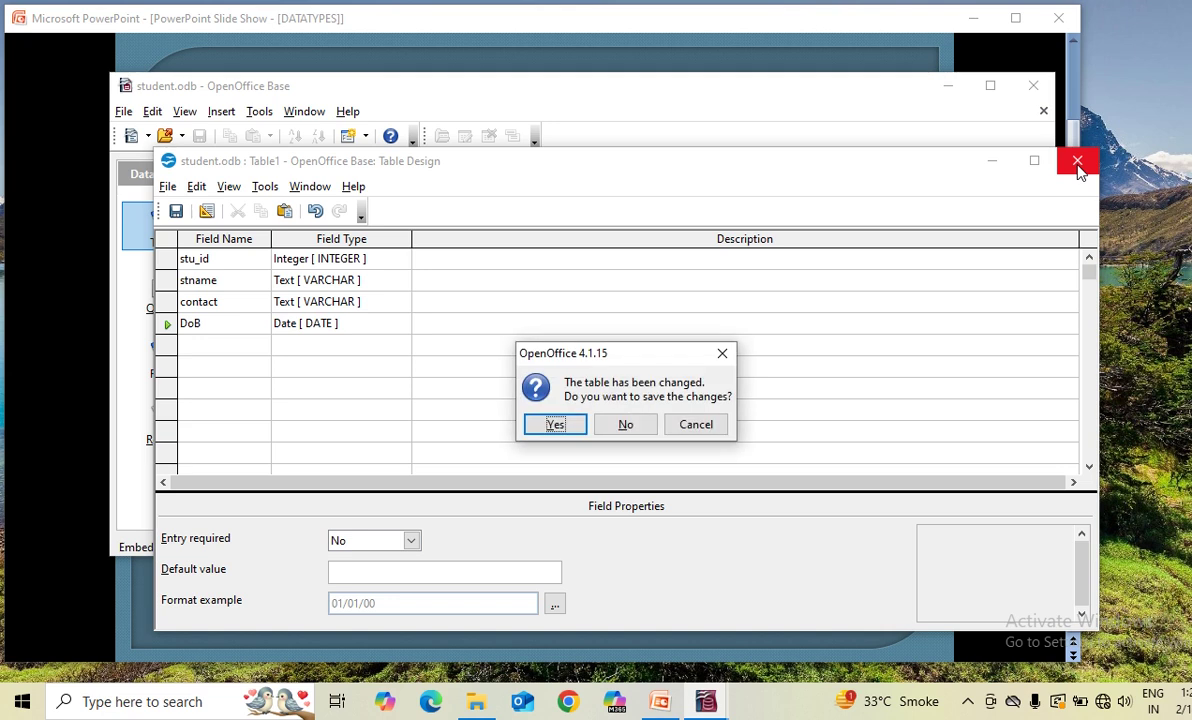
{"action": "left_click", "coordinate": [570, 428]}
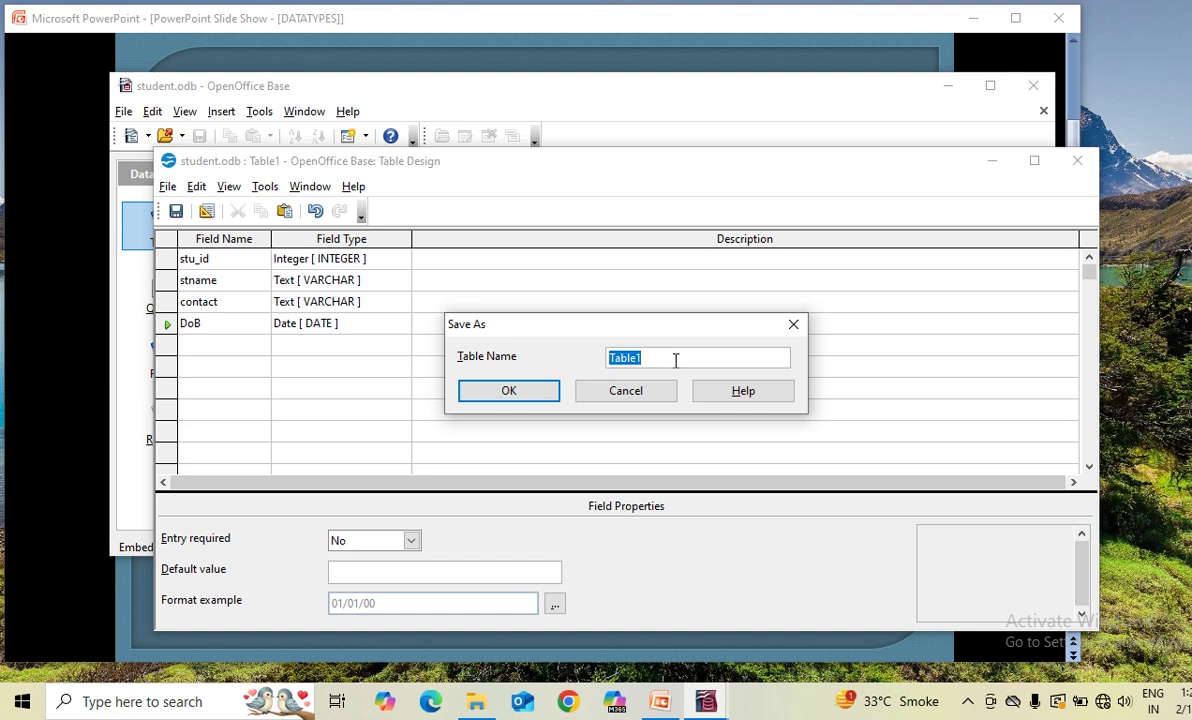
{"action": "left_click", "coordinate": [515, 395]}
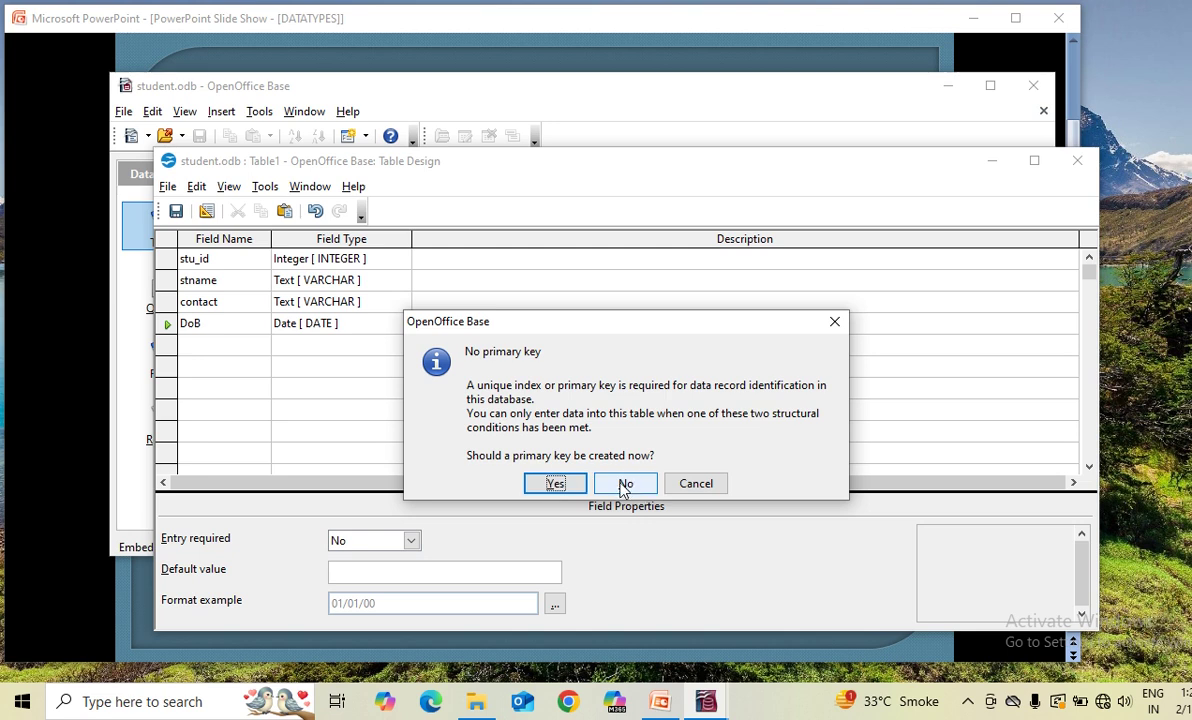
{"action": "left_click", "coordinate": [555, 488]}
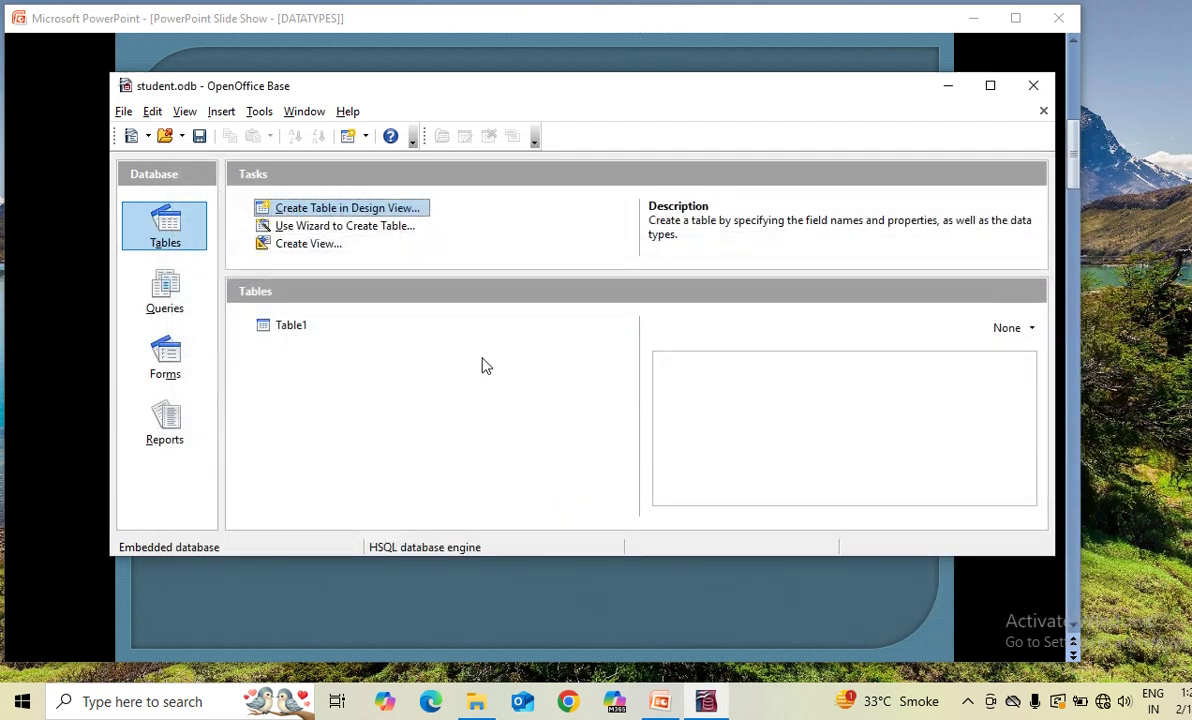
Step: Open Table1 in the data view for entering records
{"action": "left_click", "coordinate": [268, 328]}
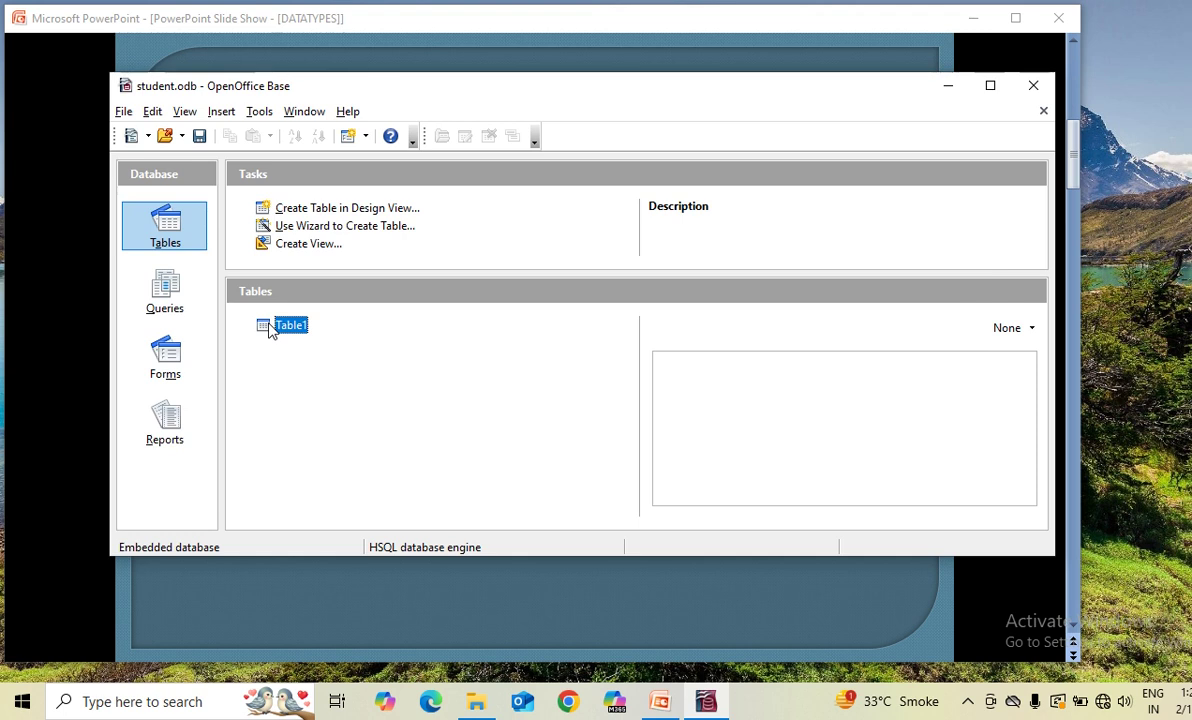
{"action": "double_click", "coordinate": [270, 328]}
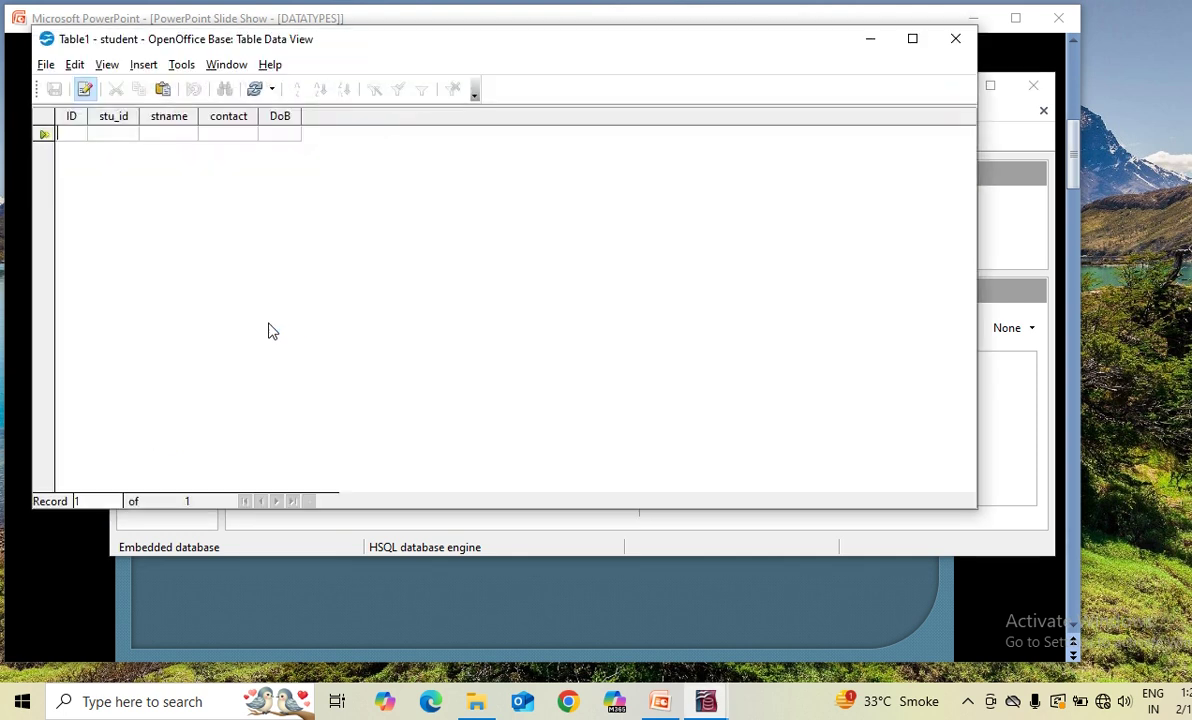
Step: Close the data view of Table1 and open the table's design for editing
{"action": "left_click", "coordinate": [86, 90]}
{"action": "left_click", "coordinate": [955, 39]}
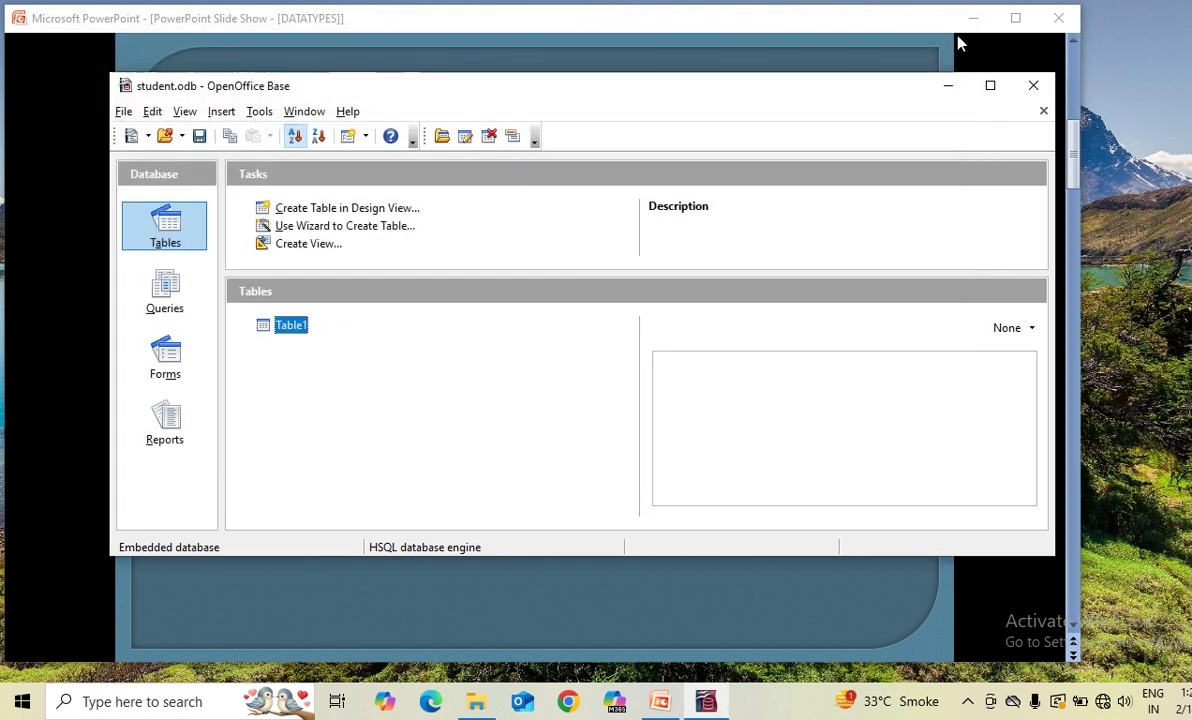
{"action": "right_click", "coordinate": [293, 331]}
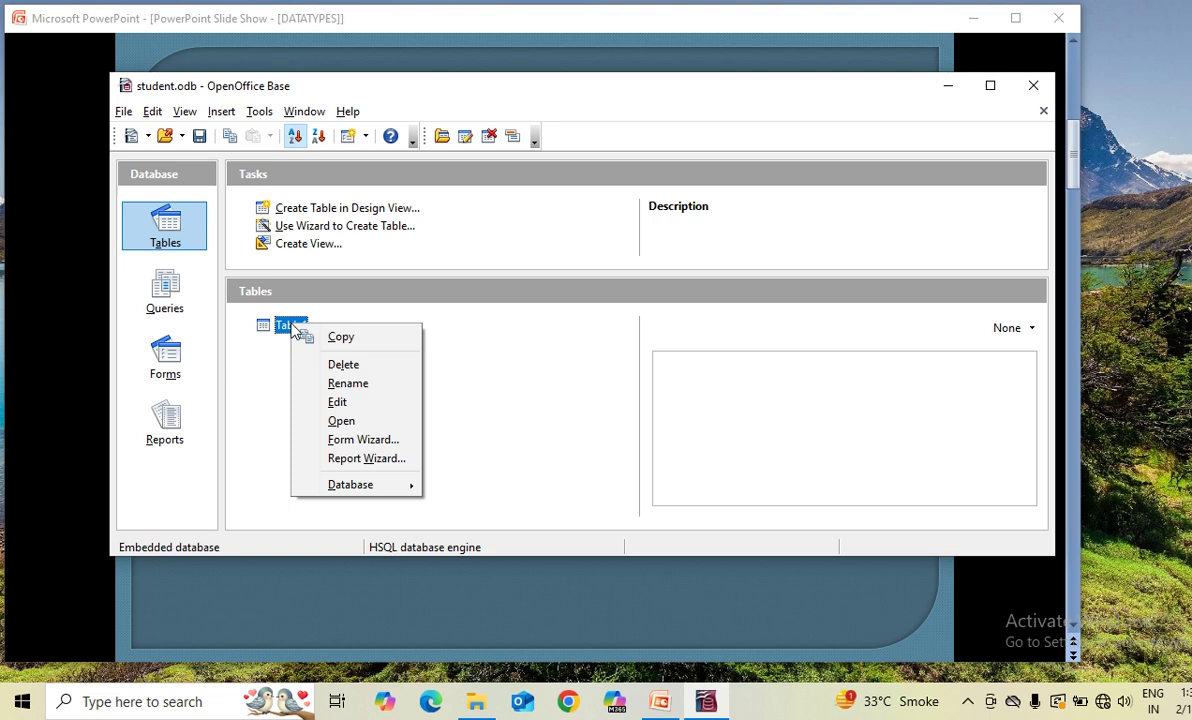
{"action": "left_click", "coordinate": [348, 403]}
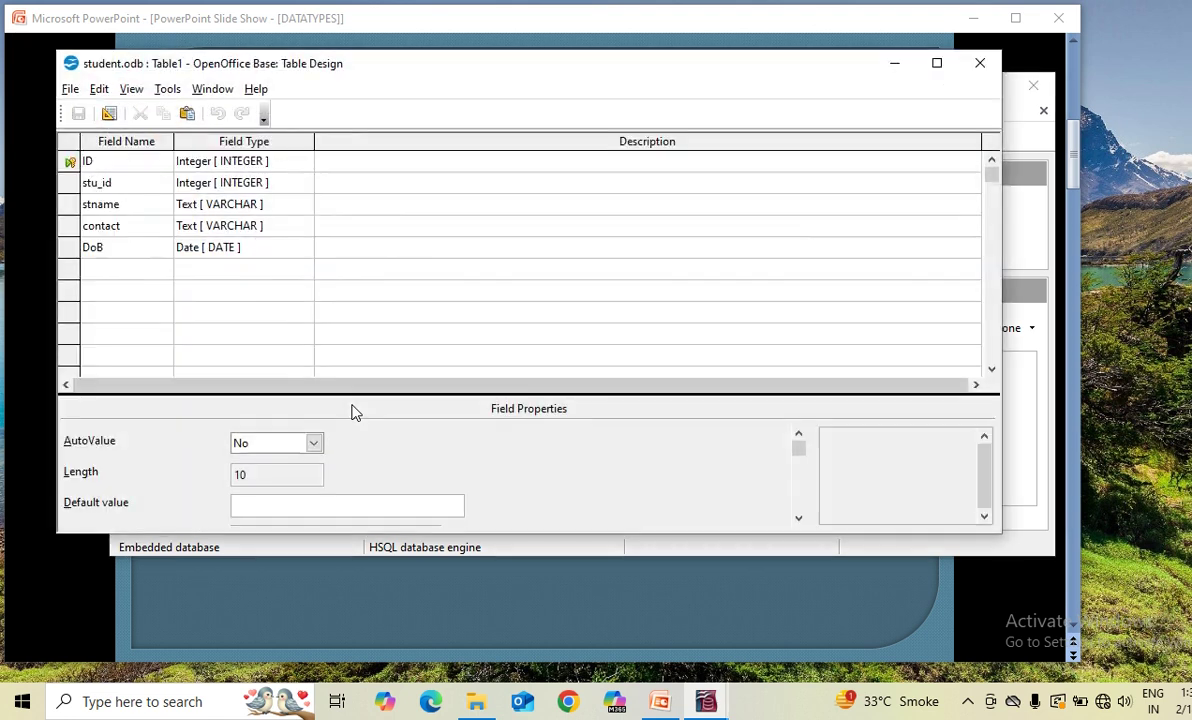
Step: Delete the ID field from the design of Table1
{"action": "left_click", "coordinate": [69, 162]}
{"action": "right_click", "coordinate": [70, 164]}
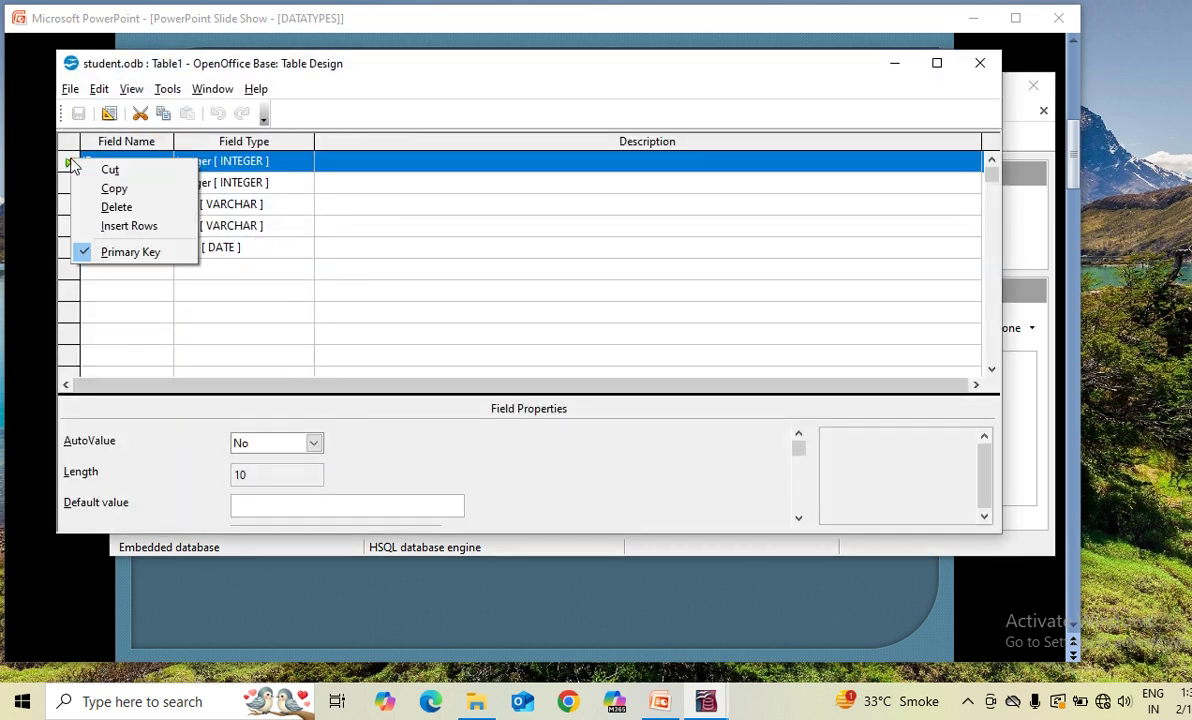
{"action": "left_click", "coordinate": [112, 206]}
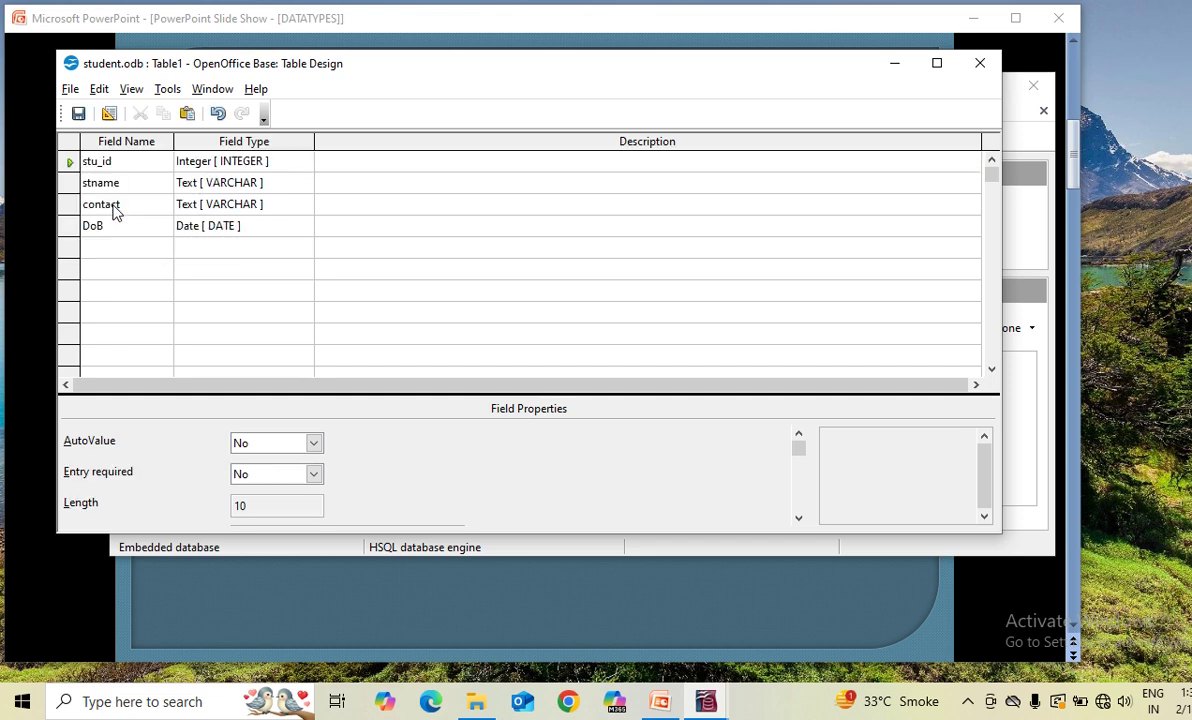
Step: Set the stu_id field as the primary key
{"action": "left_click", "coordinate": [68, 164]}
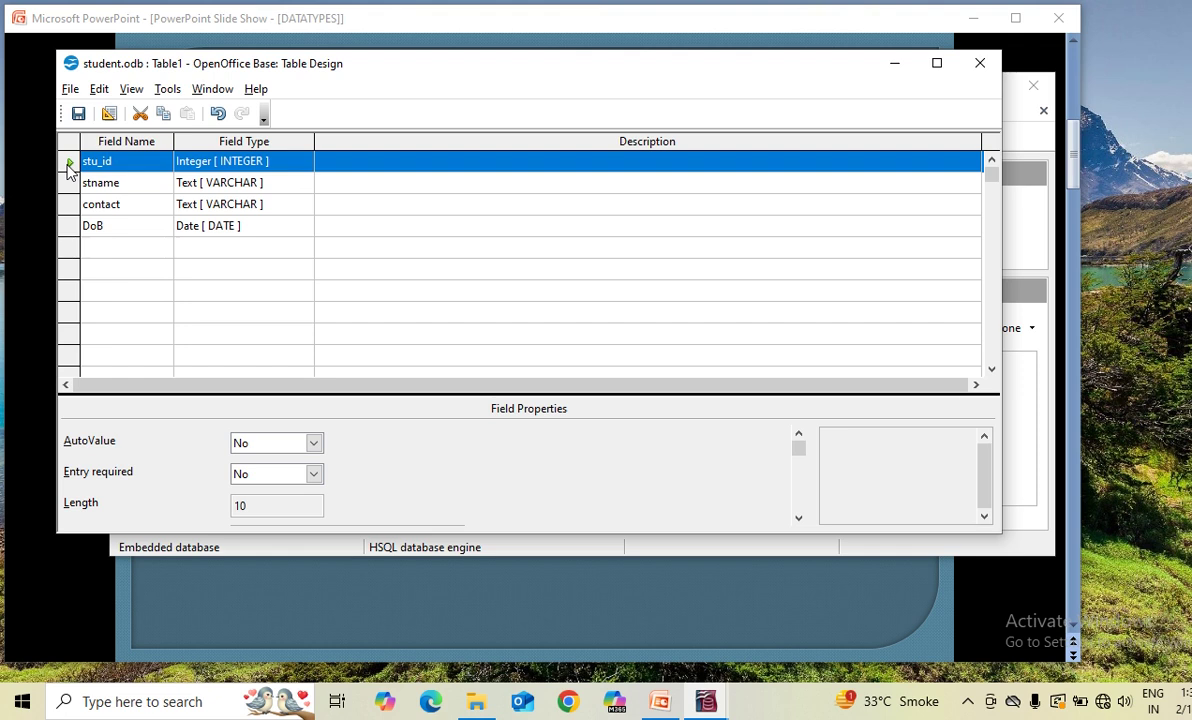
{"action": "right_click", "coordinate": [68, 170]}
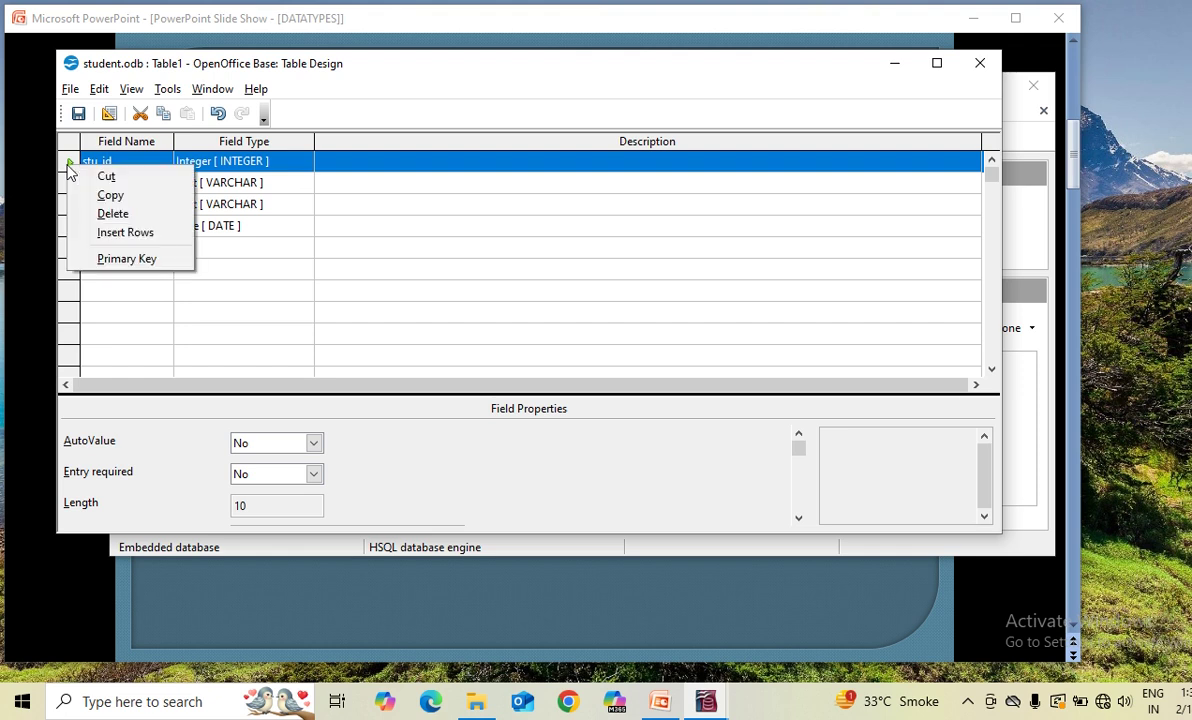
{"action": "left_click", "coordinate": [160, 262]}
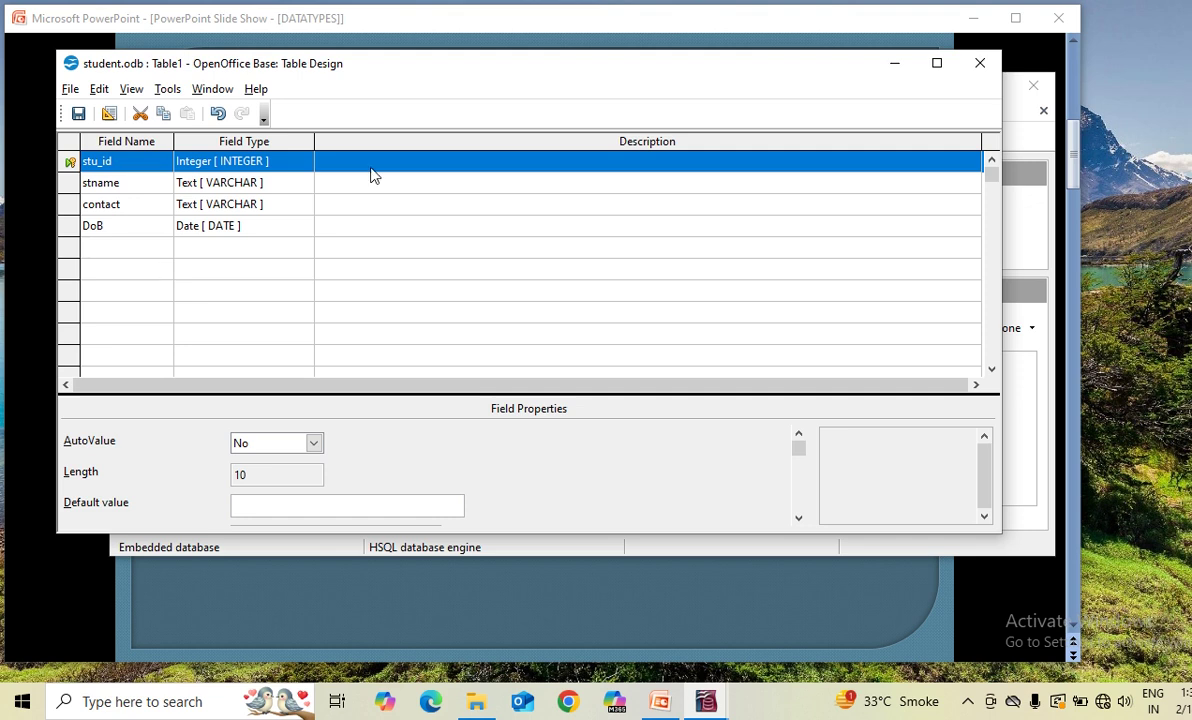
Step: Close the table design, saving the changes and agreeing to drop the old ID primary key
{"action": "left_click", "coordinate": [977, 63]}
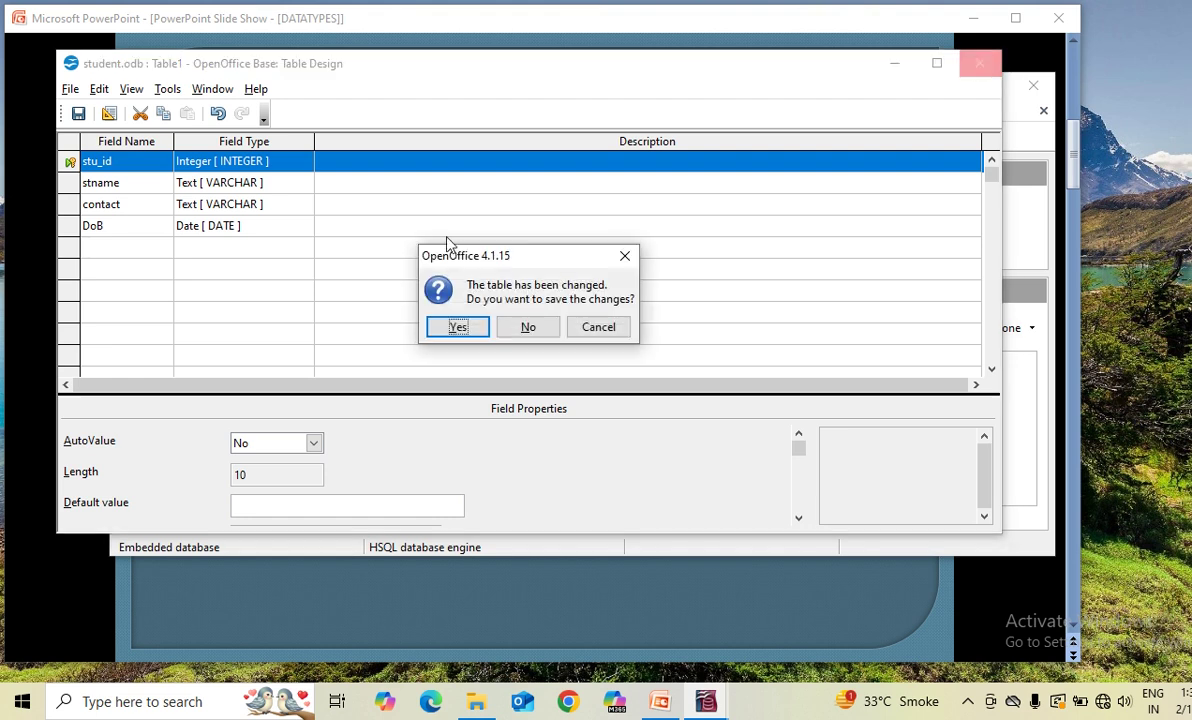
{"action": "left_click", "coordinate": [458, 328]}
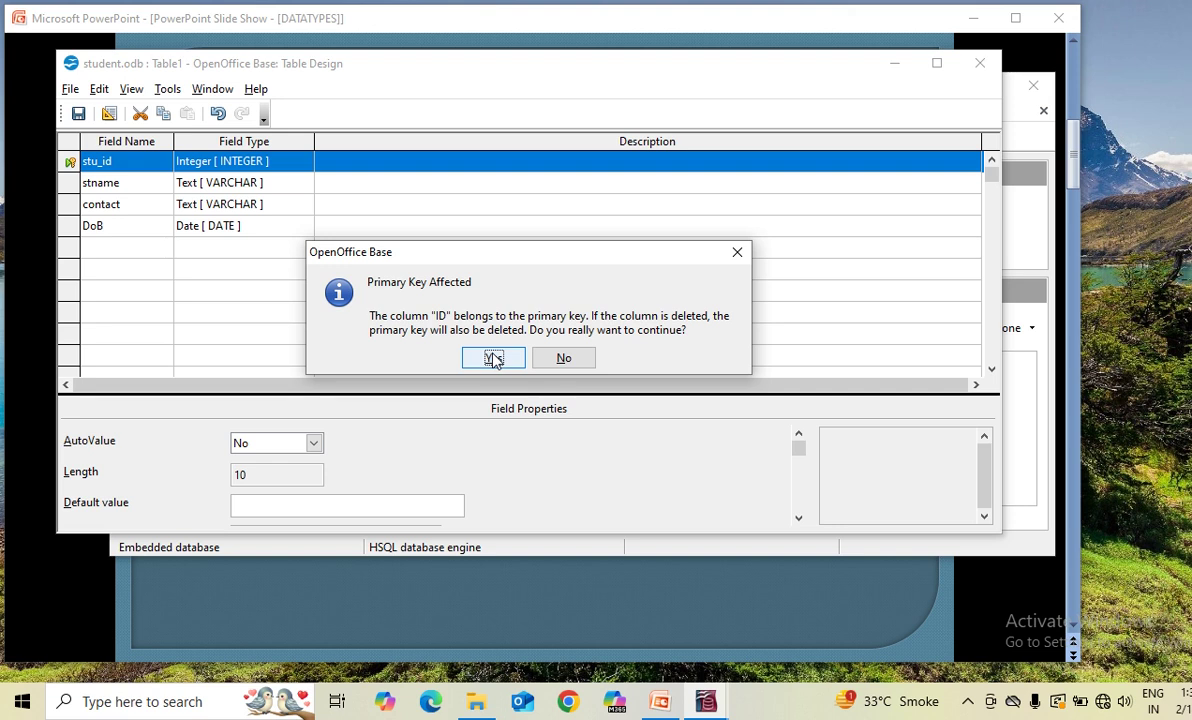
{"action": "left_click", "coordinate": [493, 359]}
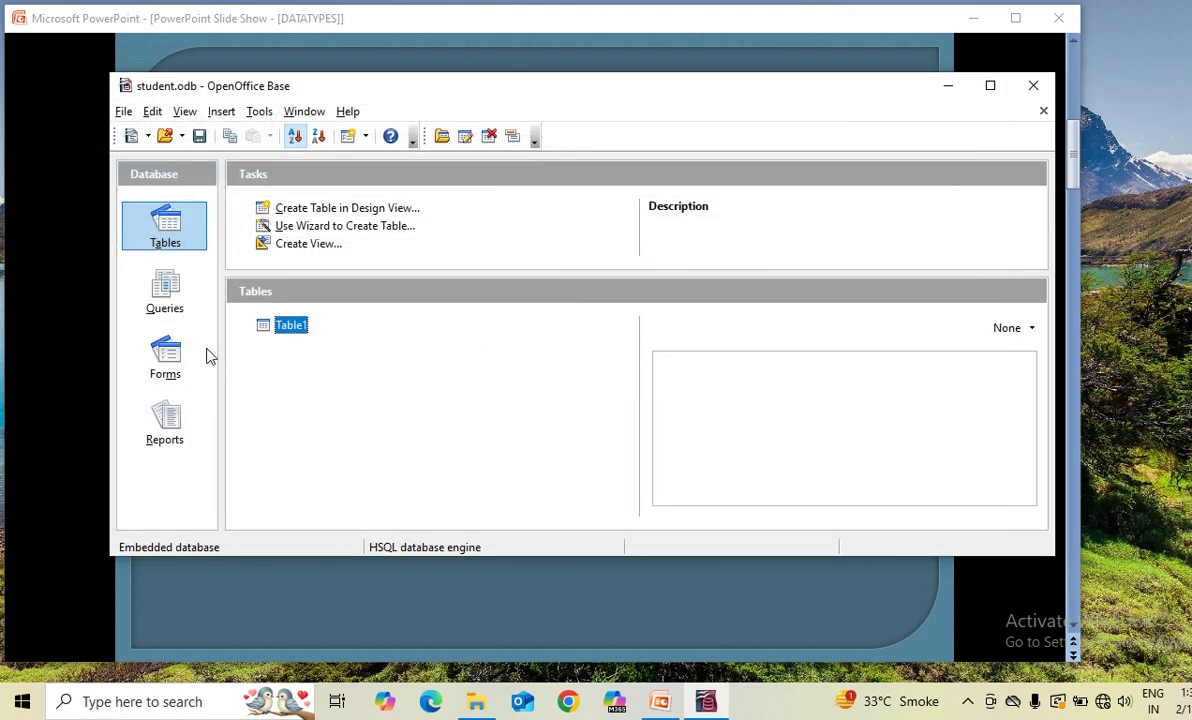
Step: Open Table1 for data entry and add the first record with stu_id 1 and the student's name, contact number and date of birth
{"action": "double_click", "coordinate": [291, 326]}
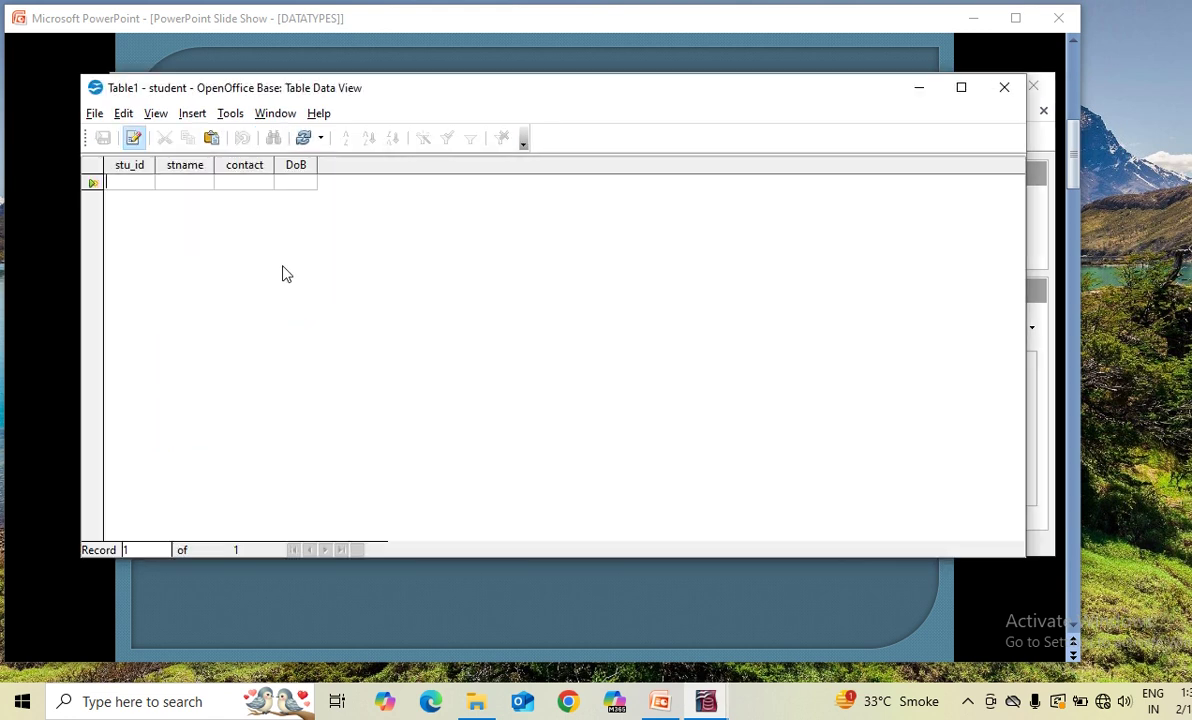
{"action": "type", "text": "1"}
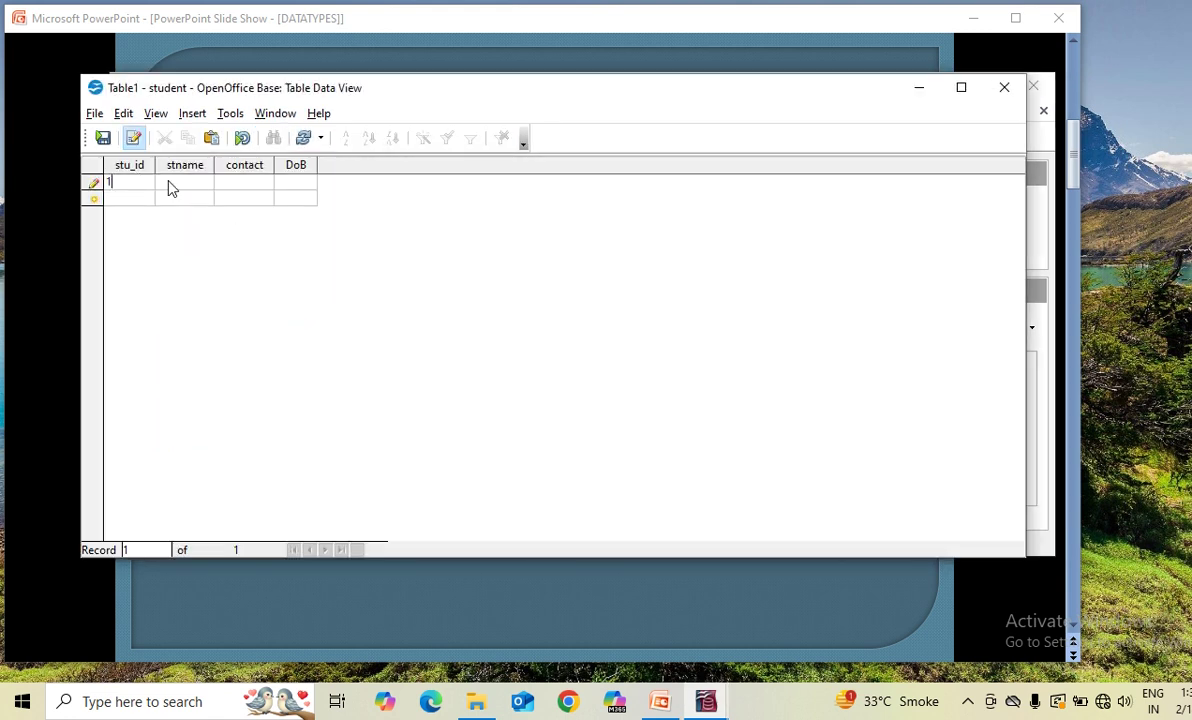
{"action": "key", "text": "Tab"}
{"action": "type", "text": "amit"}
{"action": "key", "text": "Tab"}
{"action": "type", "text": "123456798"}
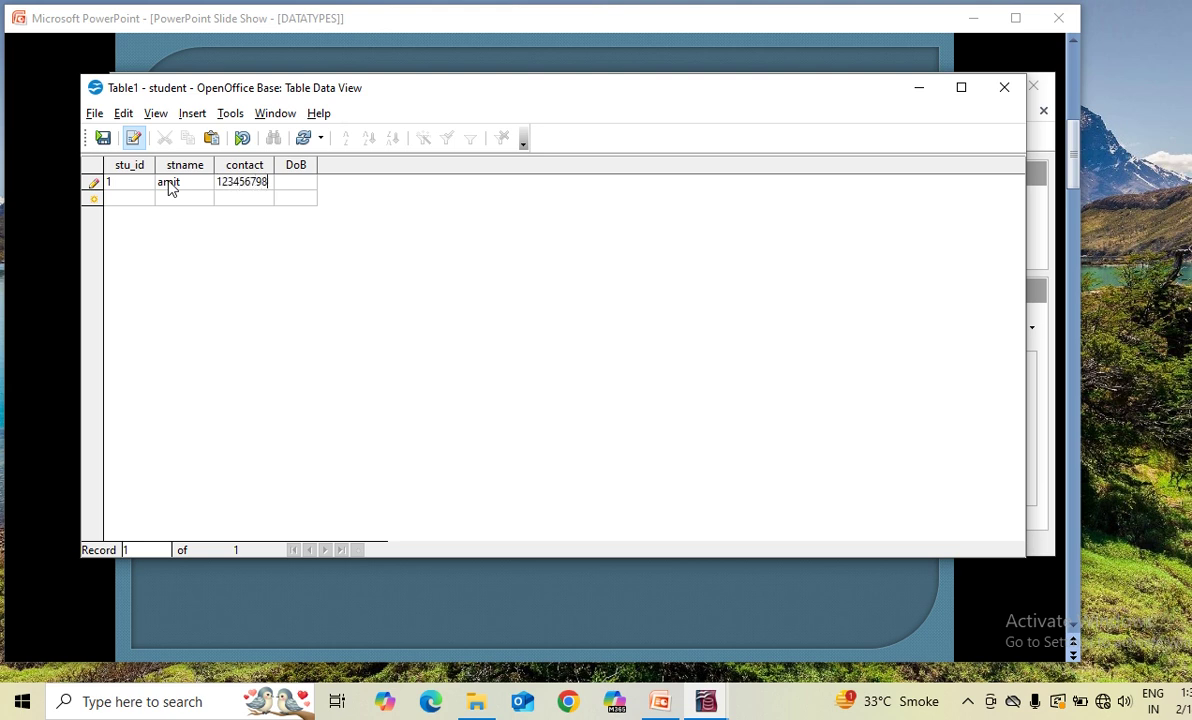
{"action": "left_click", "coordinate": [300, 181]}
{"action": "type", "text": "12/"}
{"action": "type", "text": "0"}
{"action": "type", "text": "6/"}
{"action": "type", "text": "99"}
{"action": "left_click", "coordinate": [137, 197]}
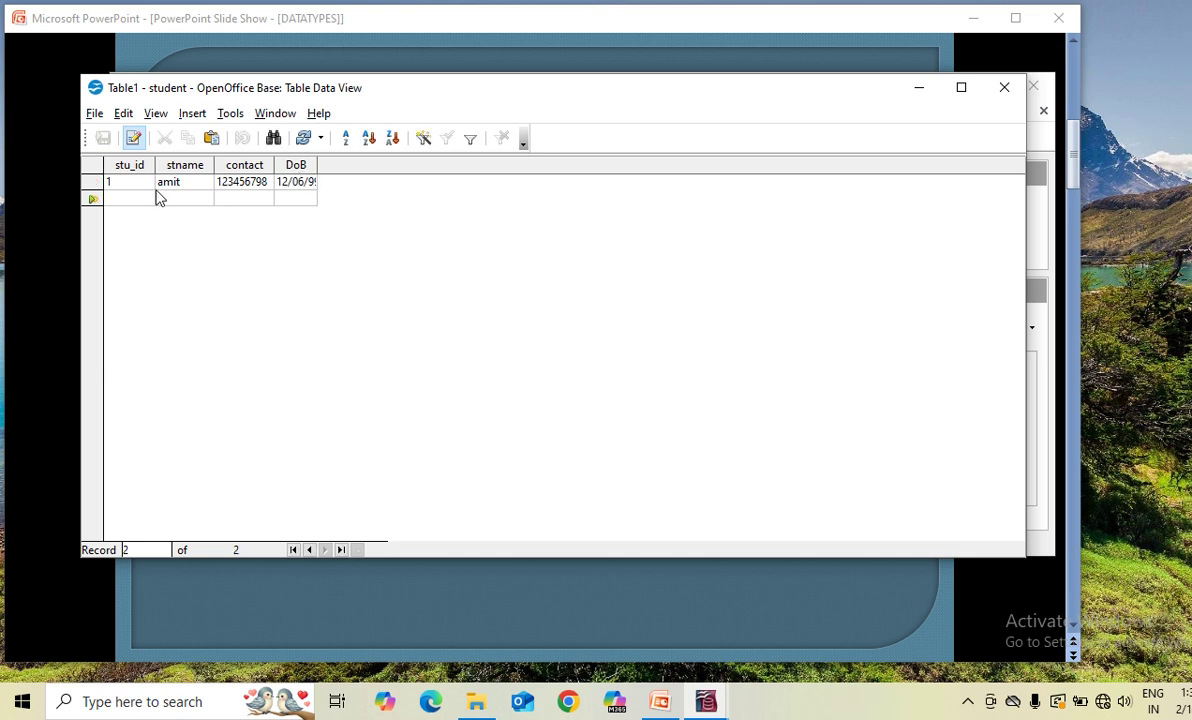
Step: Add the second record with stu_id 2 and the student's name, contact number and date of birth
{"action": "type", "text": "2"}
{"action": "key", "text": "Tab"}
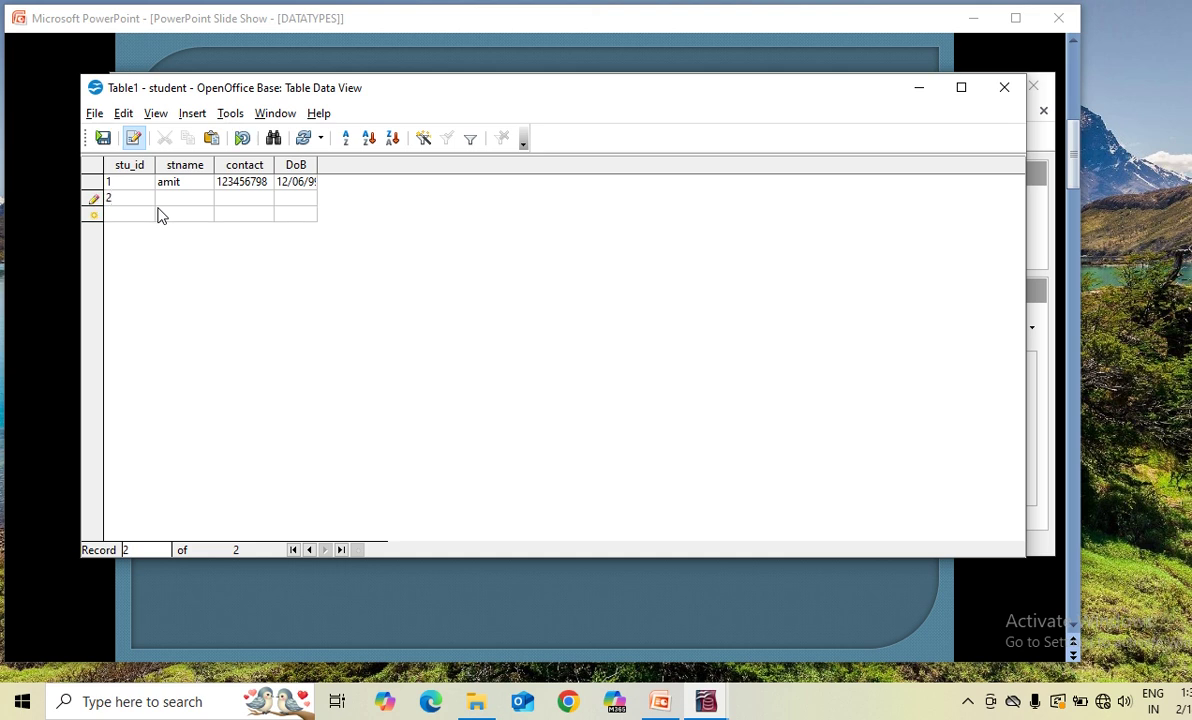
{"action": "type", "text": "soha"}
{"action": "type", "text": "n"}
{"action": "type", "text": "56899426"}
{"action": "type", "text": "8"}
{"action": "key", "text": "Tab"}
{"action": "type", "text": "13/07/"}
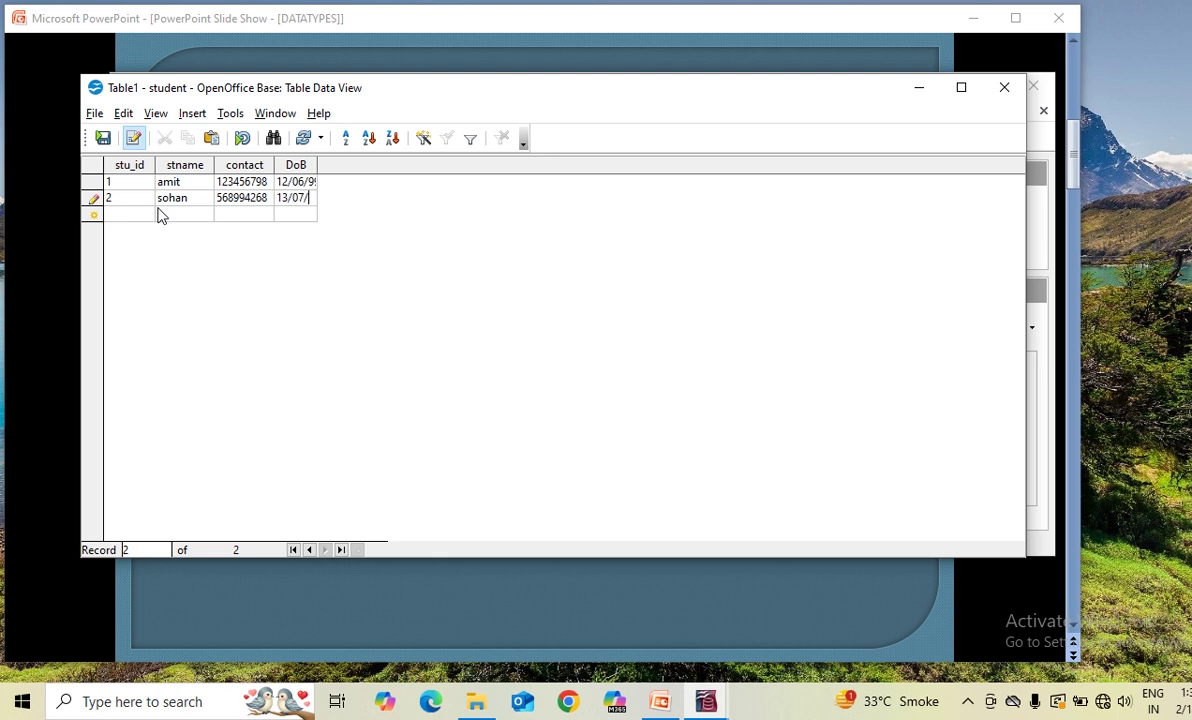
{"action": "type", "text": "98"}
{"action": "left_click", "coordinate": [120, 213]}
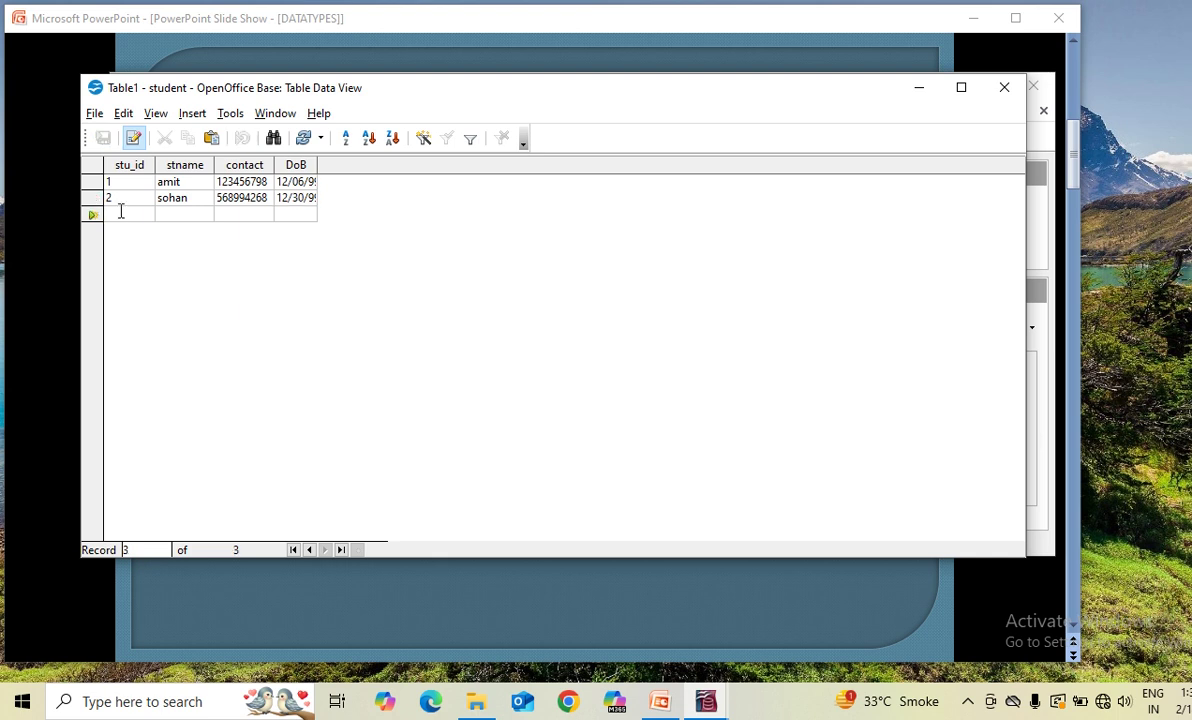
Step: Add the third record with stu_id 3, the student's name, contact number and date of birth, and close the data view, saving the record
{"action": "type", "text": "3"}
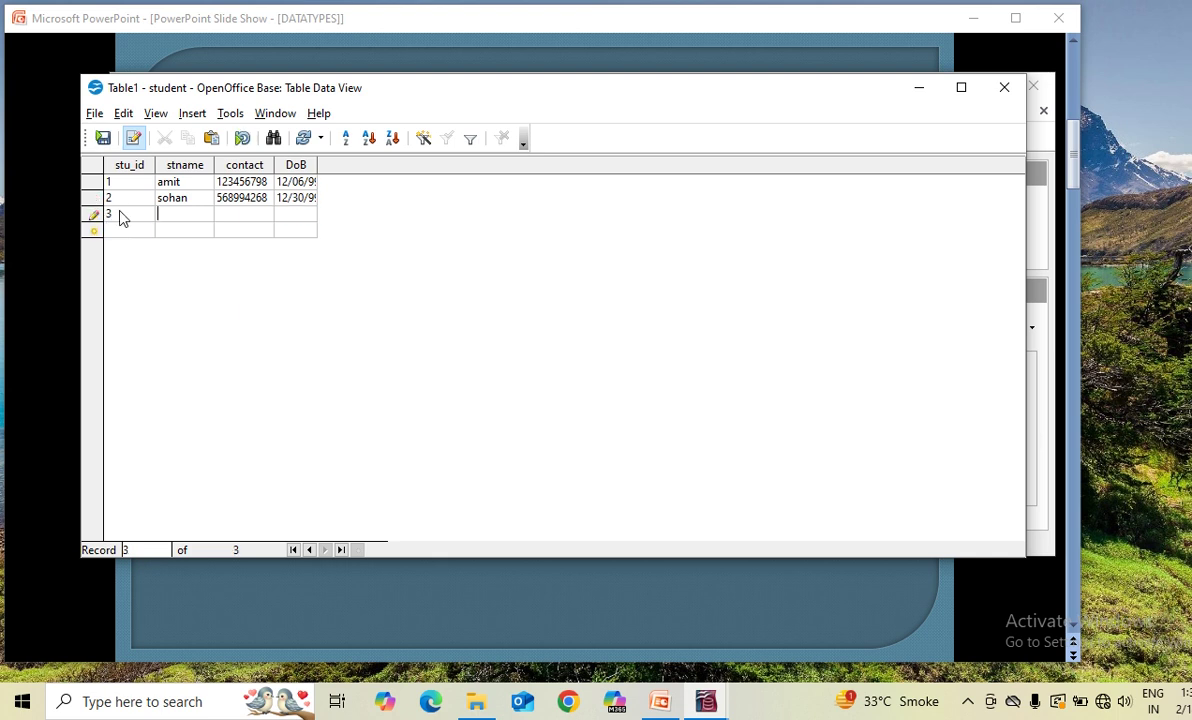
{"action": "key", "text": "Tab"}
{"action": "type", "text": "kritika"}
{"action": "key", "text": "Tab"}
{"action": "type", "text": "245677889"}
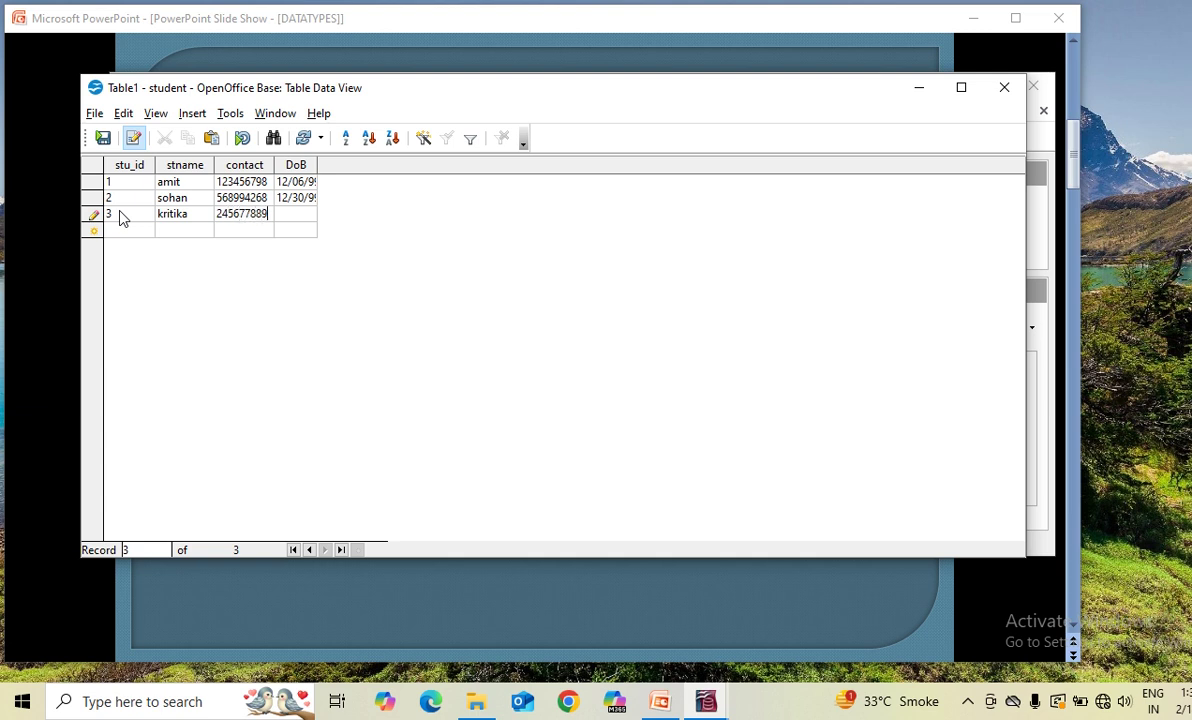
{"action": "key", "text": "Tab"}
{"action": "type", "text": "13"}
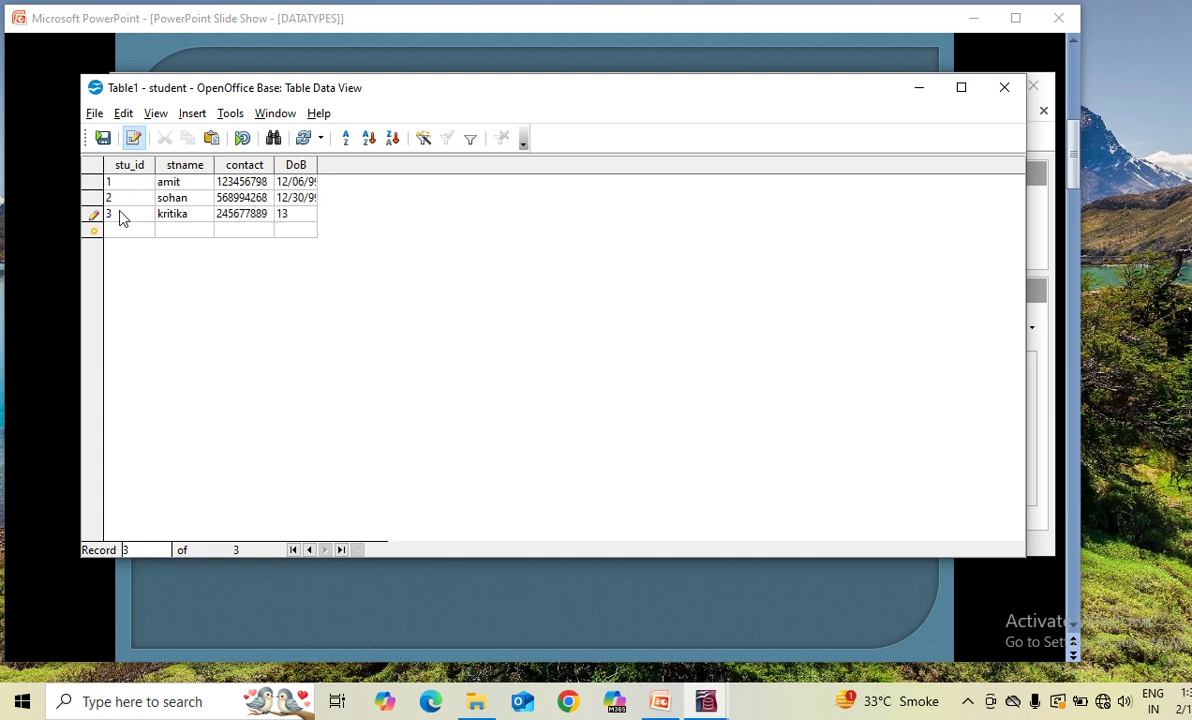
{"action": "type", "text": "/"}
{"action": "type", "text": "08/9"}
{"action": "type", "text": "99"}
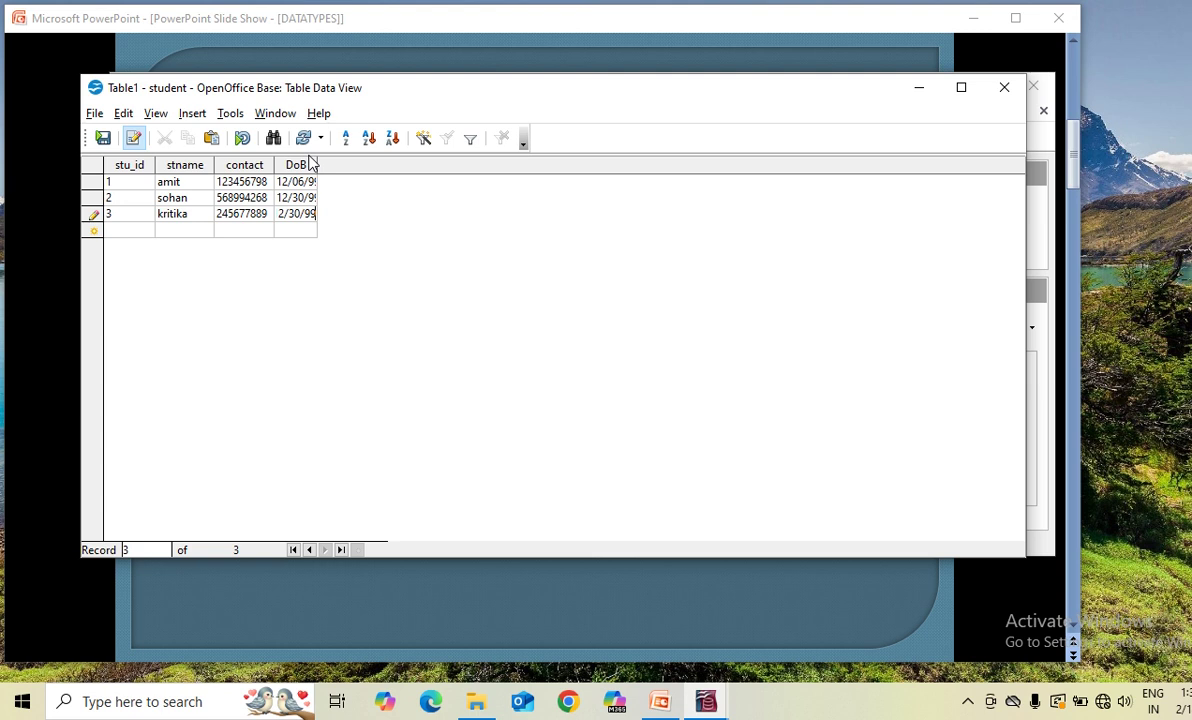
{"action": "left_click", "coordinate": [1003, 90]}
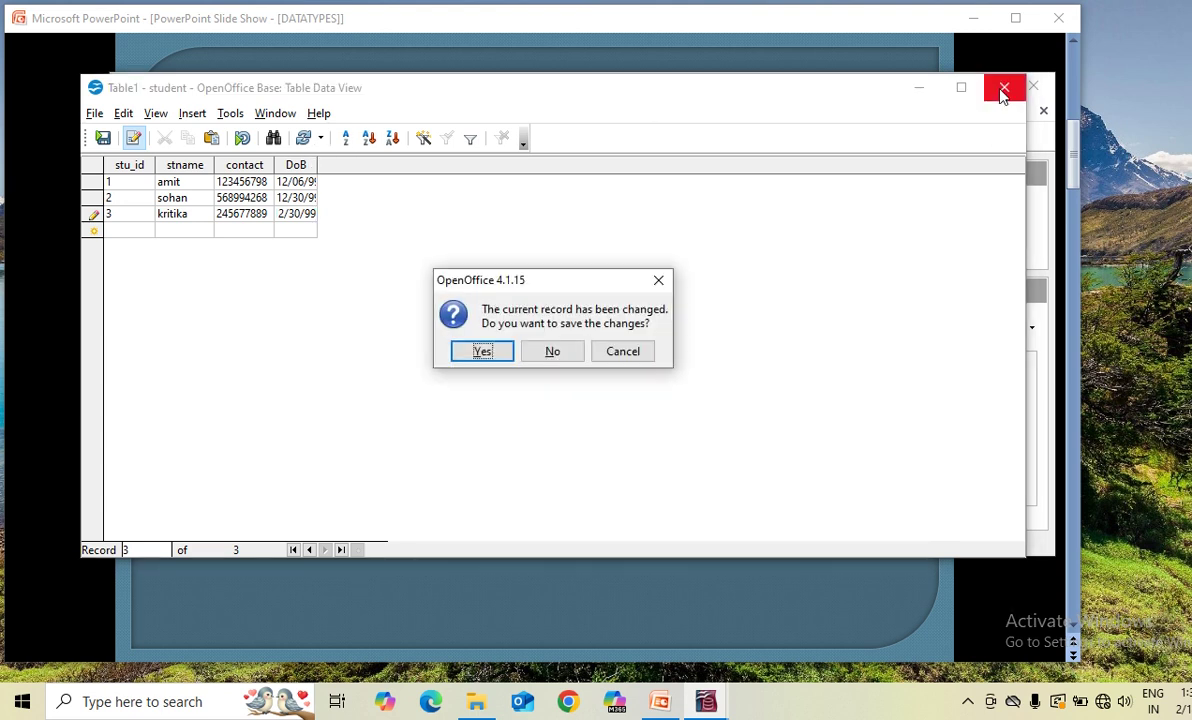
{"action": "left_click", "coordinate": [489, 358]}
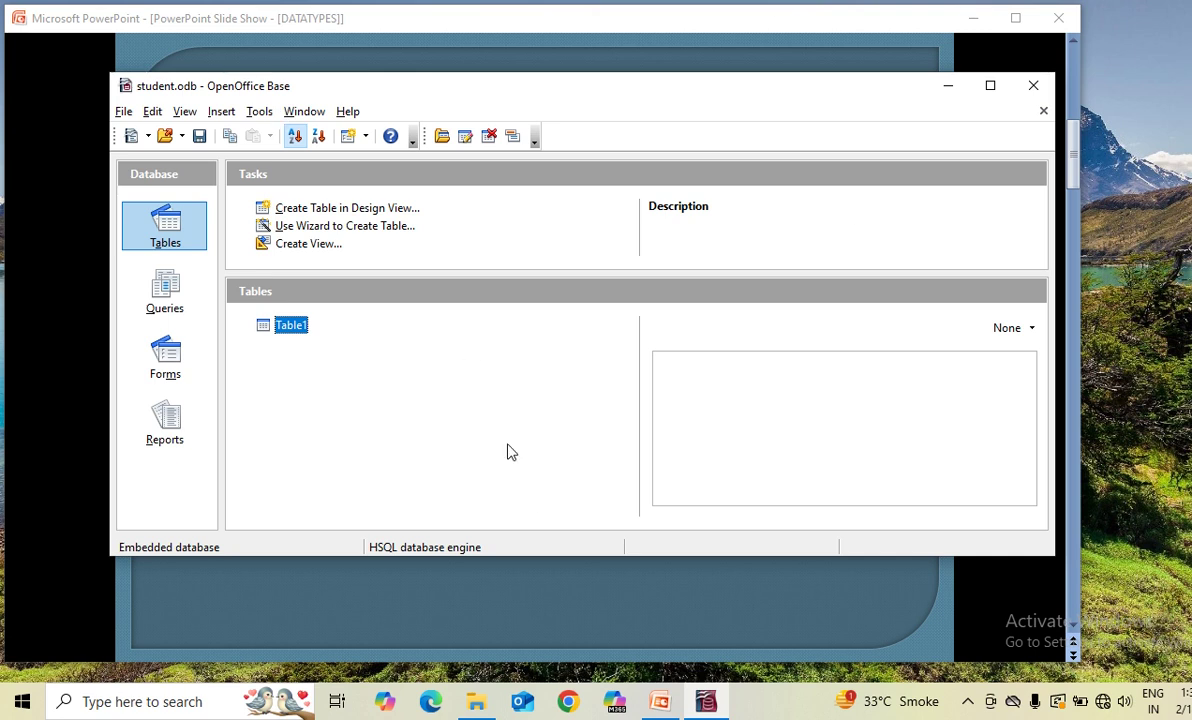